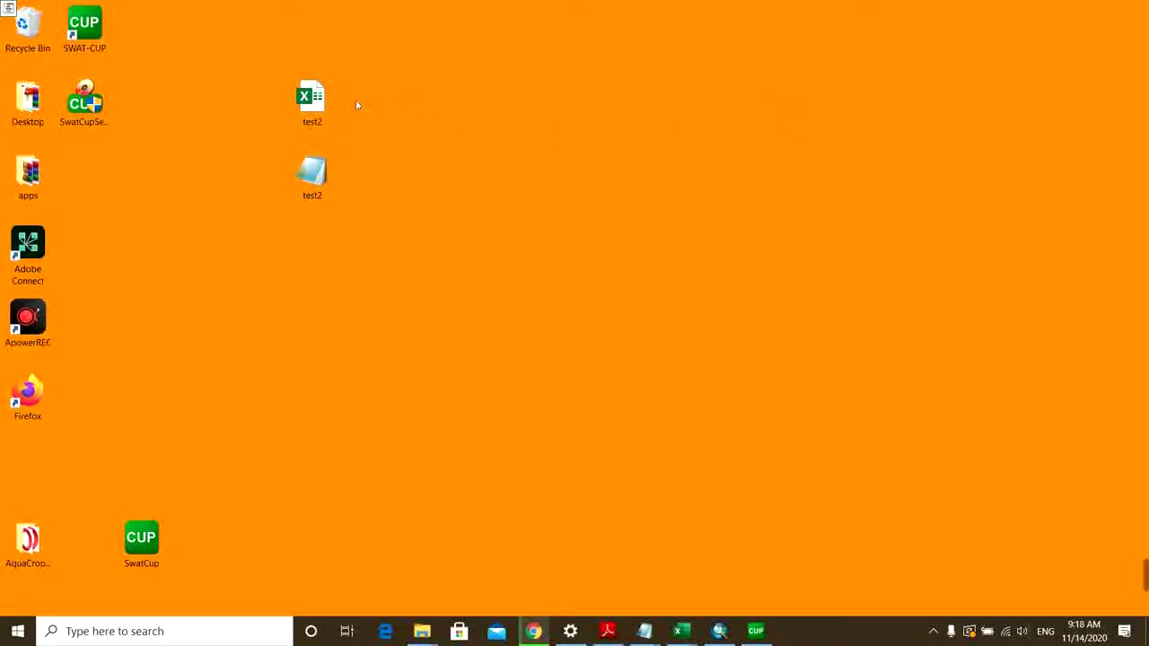
# - Open test2.xlsx in Excel, review its X_UTM, Y_UTM, Ground, Water and h columns, and enable editing
pyautogui.click(326, 98)
pyautogui.doubleClick(327, 99)
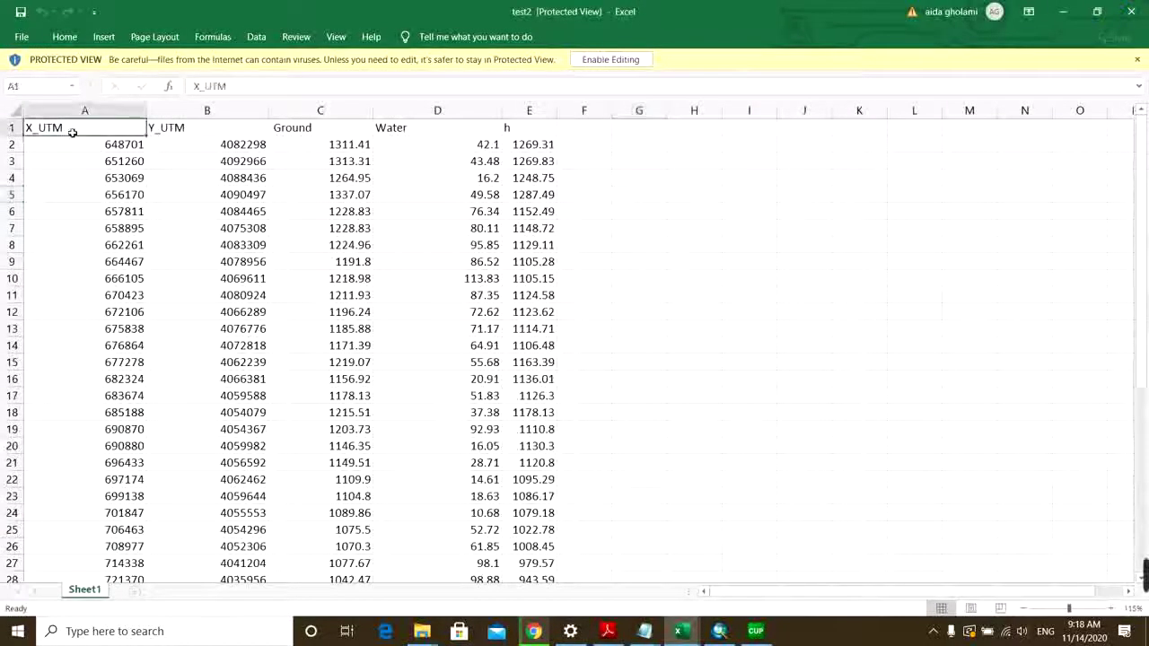
pyautogui.click(174, 130)
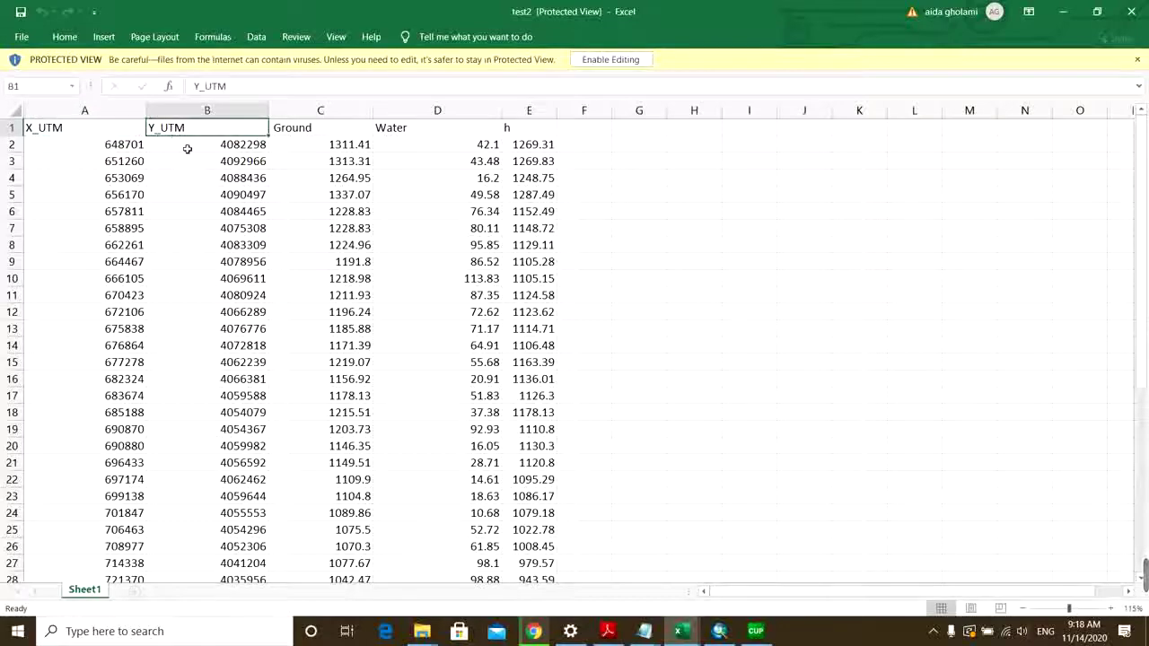
pyautogui.click(455, 145)
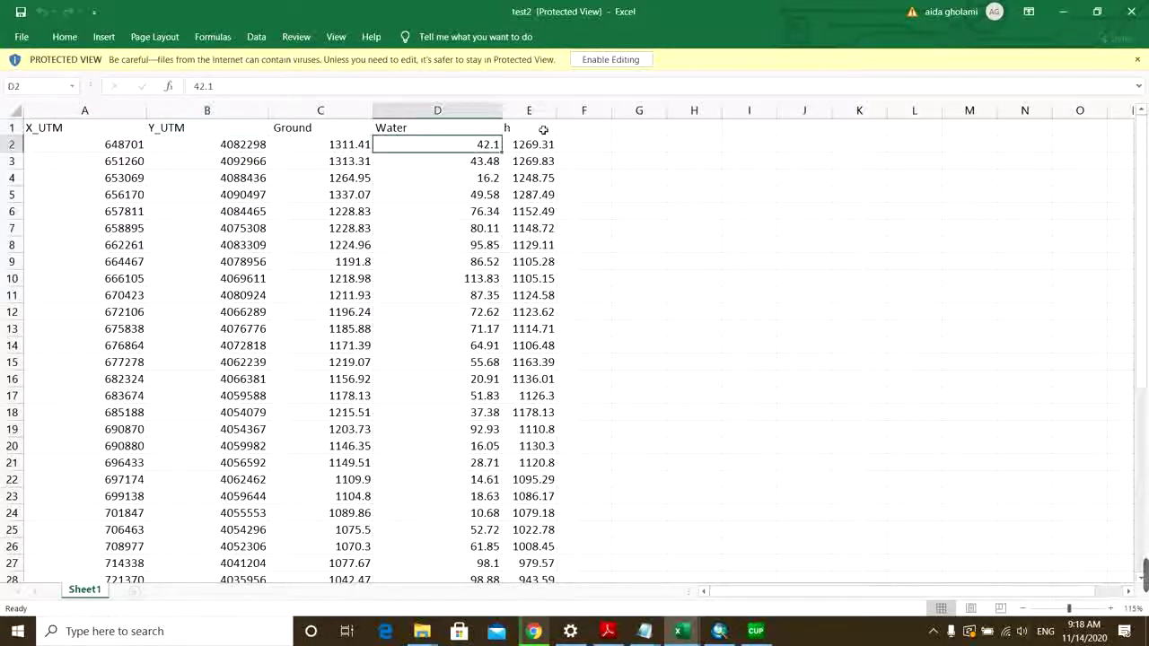
pyautogui.click(340, 132)
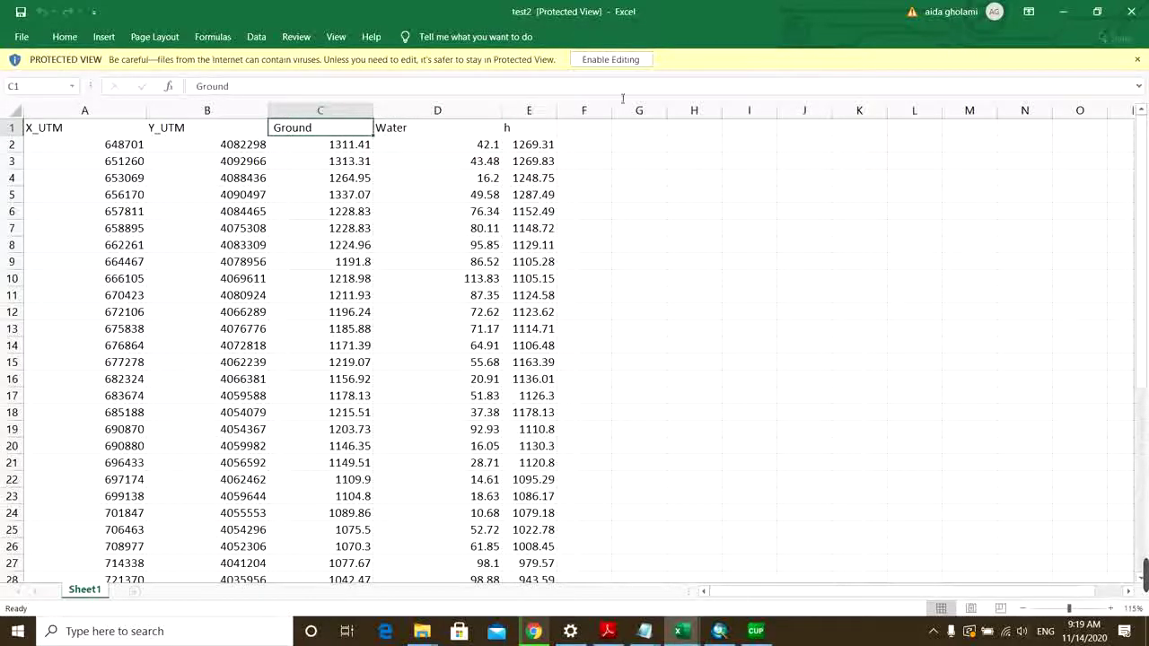
pyautogui.click(643, 61)
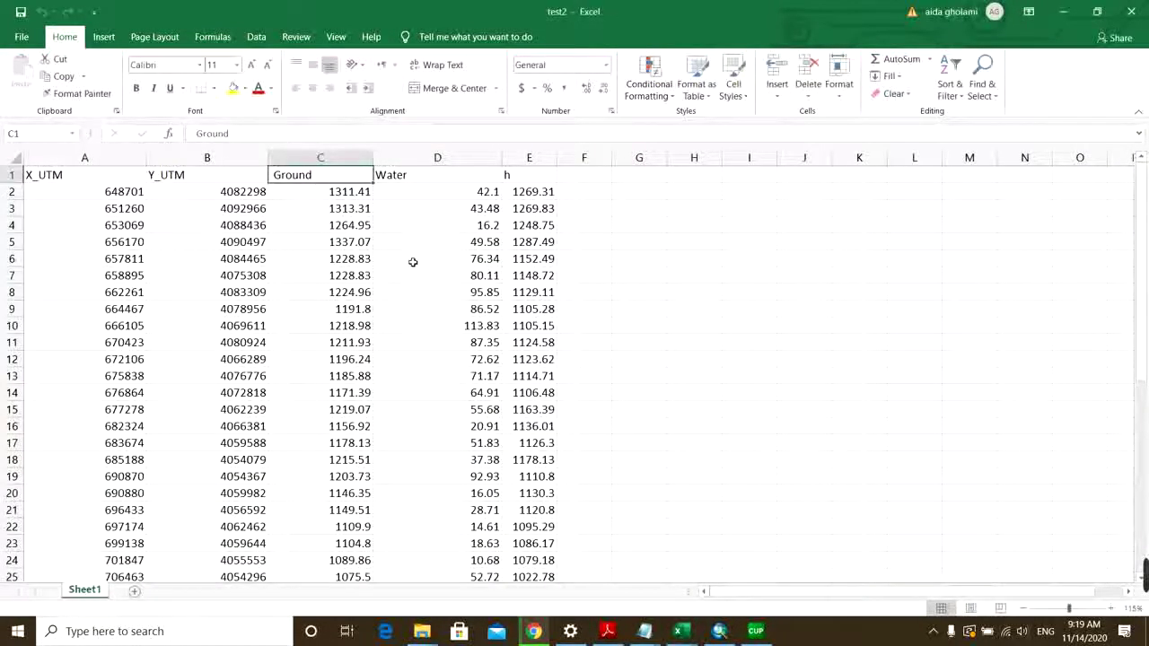
pyautogui.click(514, 178)
pyautogui.scroll(-11, 519, 225)
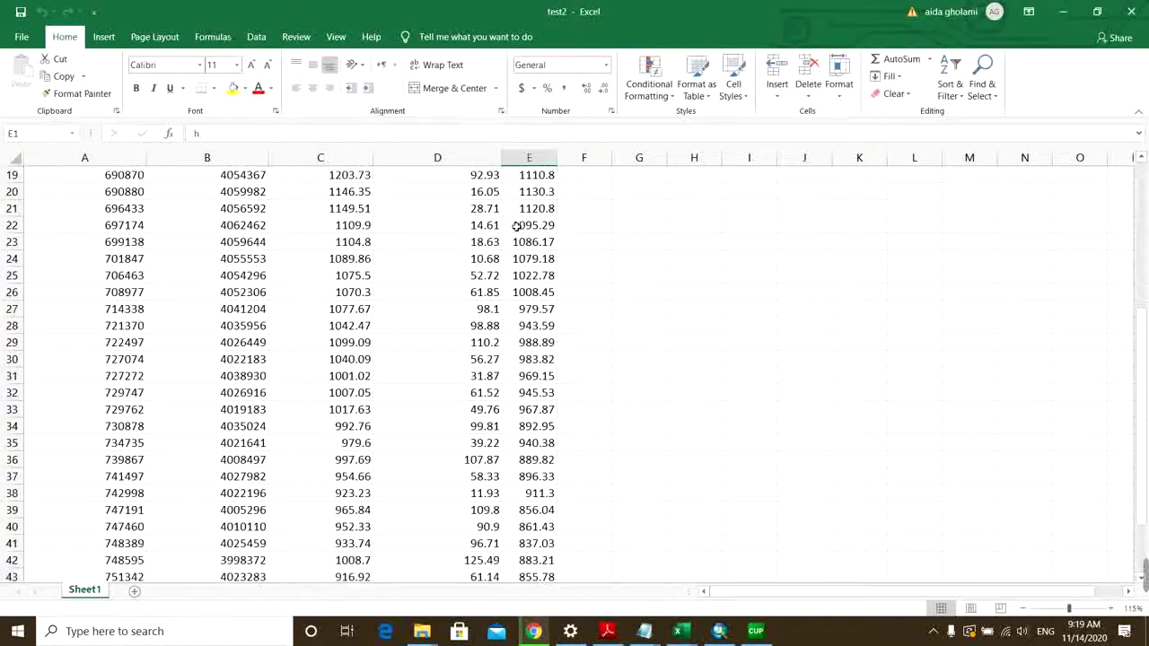
pyautogui.scroll(11, 499, 224)
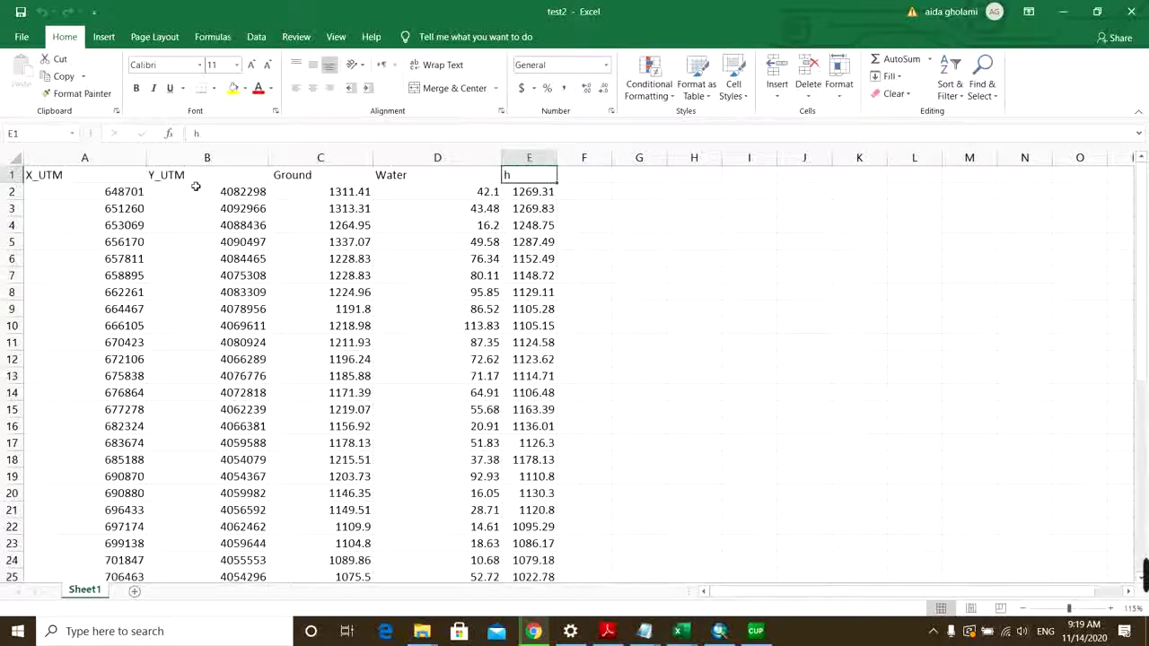
pyautogui.doubleClick(531, 179)
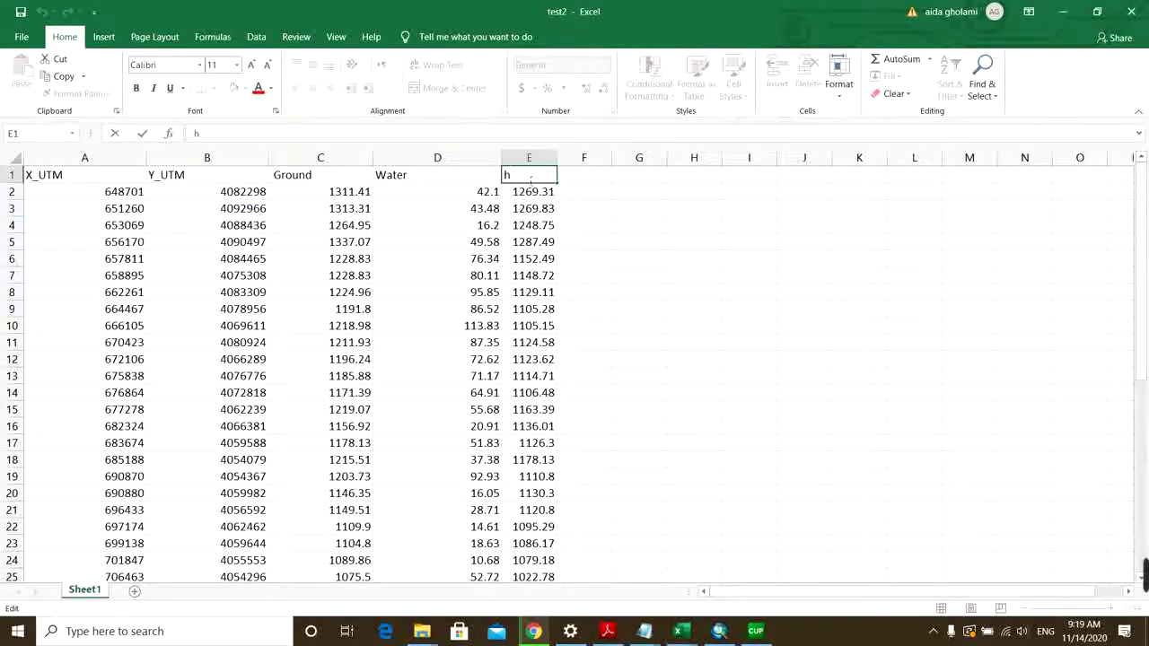
pyautogui.click(535, 194)
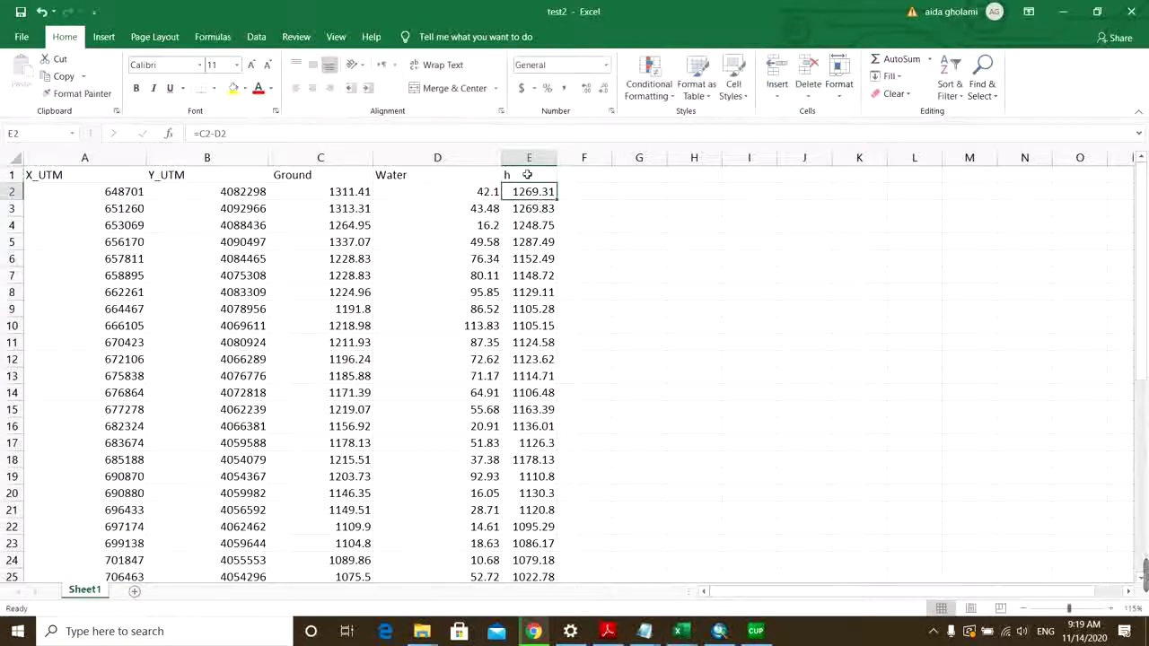
pyautogui.click(531, 167)
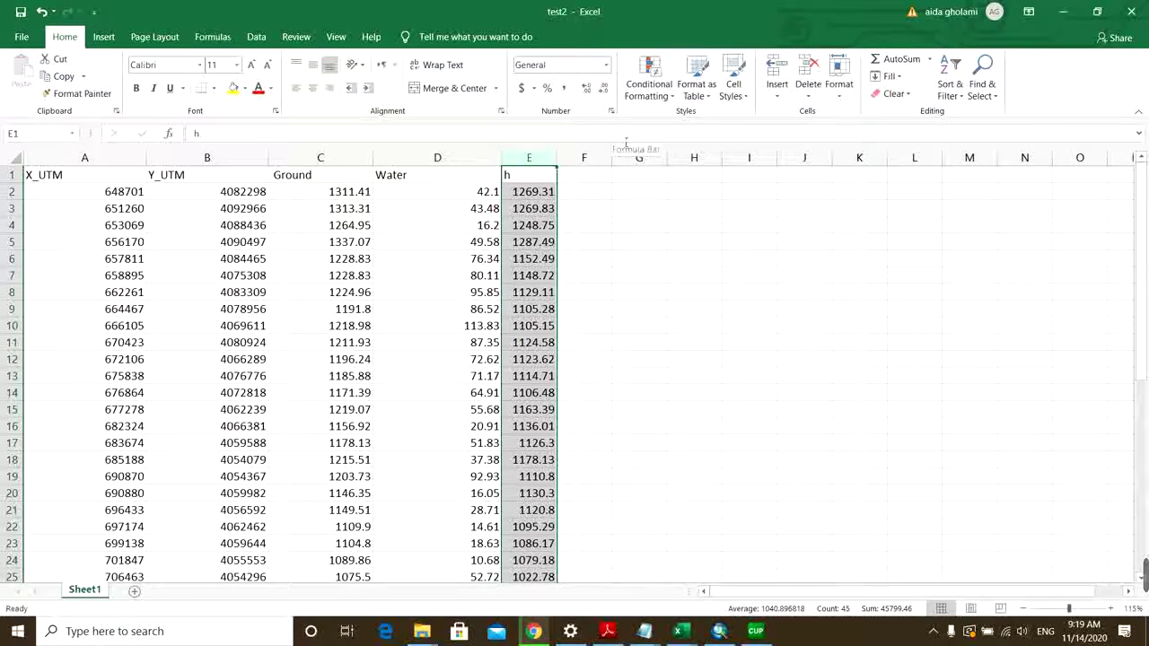
pyautogui.click(522, 278)
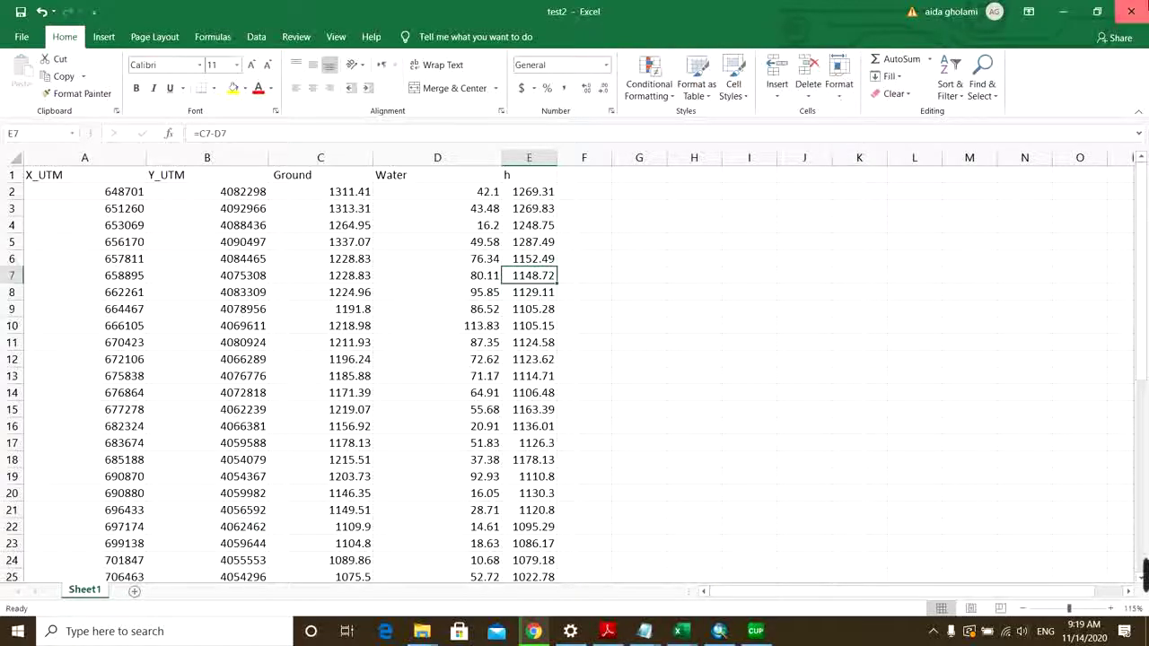
# - Close test2 without saving, then view and close the test2 text file in Notepad
pyautogui.click(1130, 12)
pyautogui.click(579, 333)
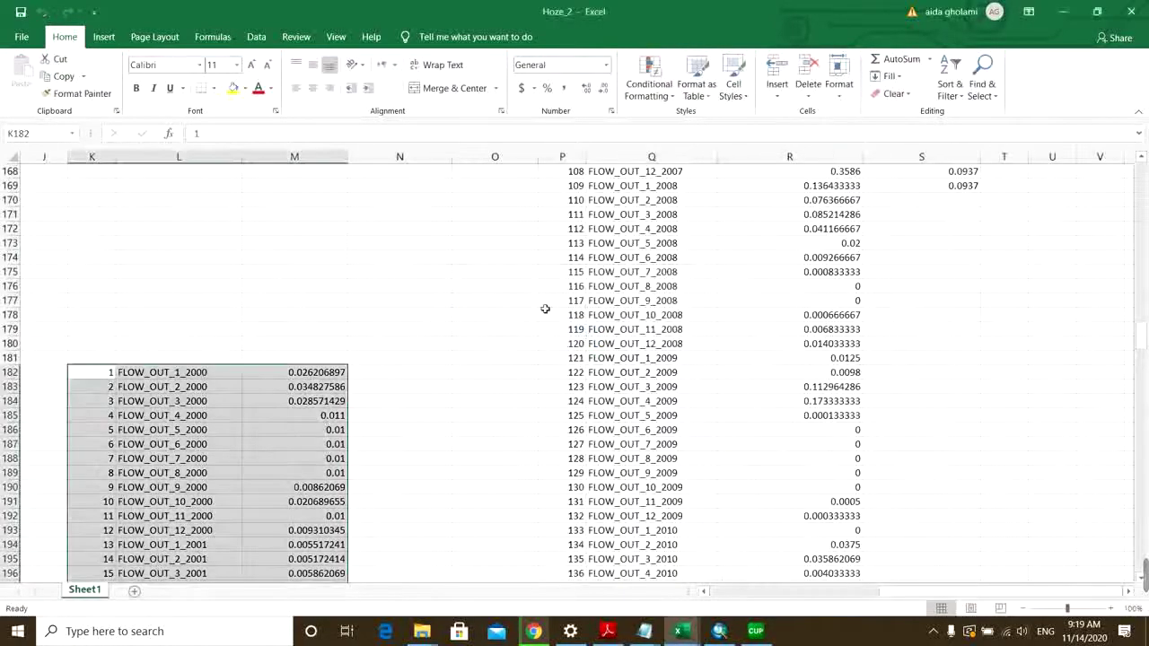
pyautogui.click(1055, 8)
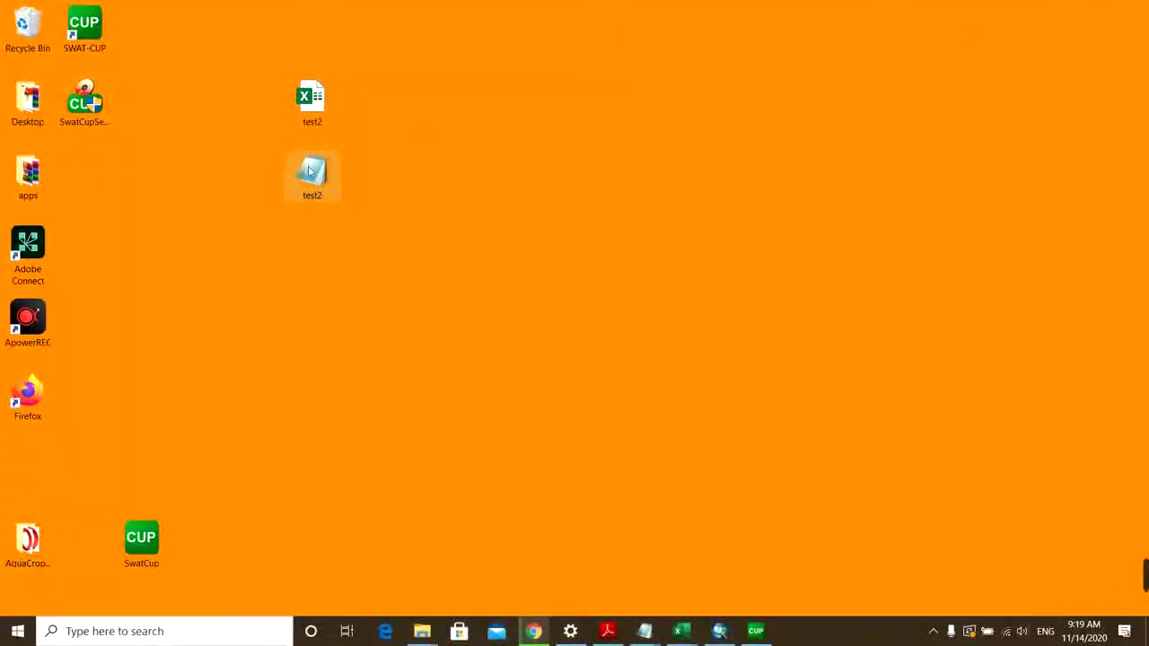
pyautogui.doubleClick(312, 175)
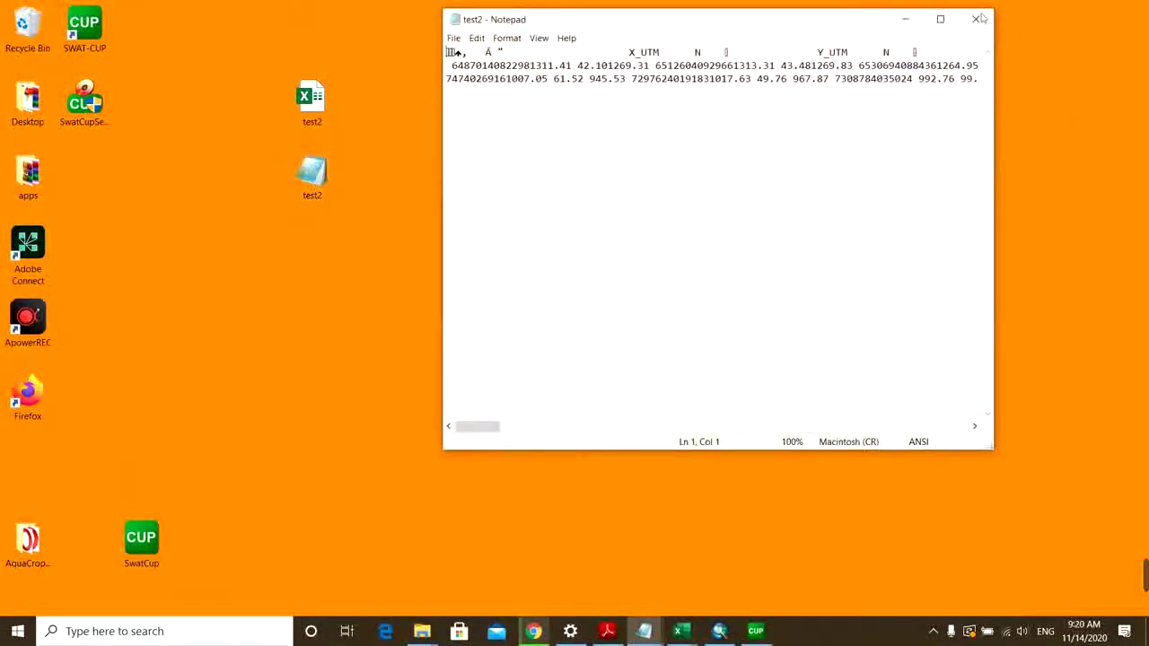
pyautogui.click(976, 19)
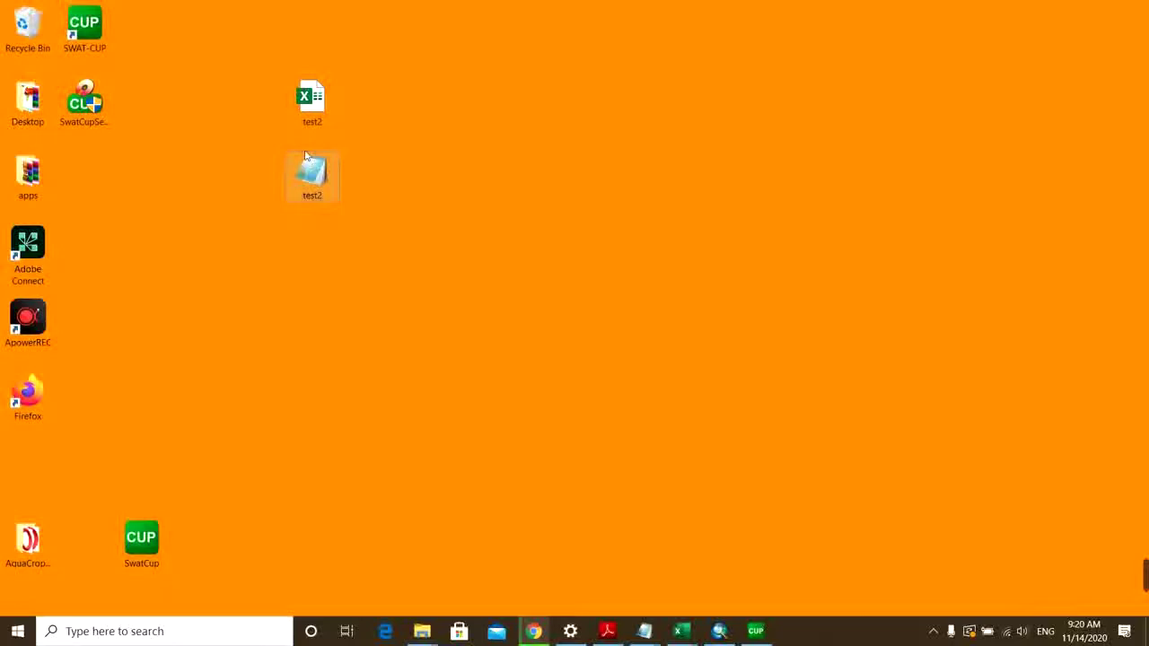
# - Add the test2.dbf table from the Desktop folder connection to the ArcMap layers
pyautogui.click(731, 632)
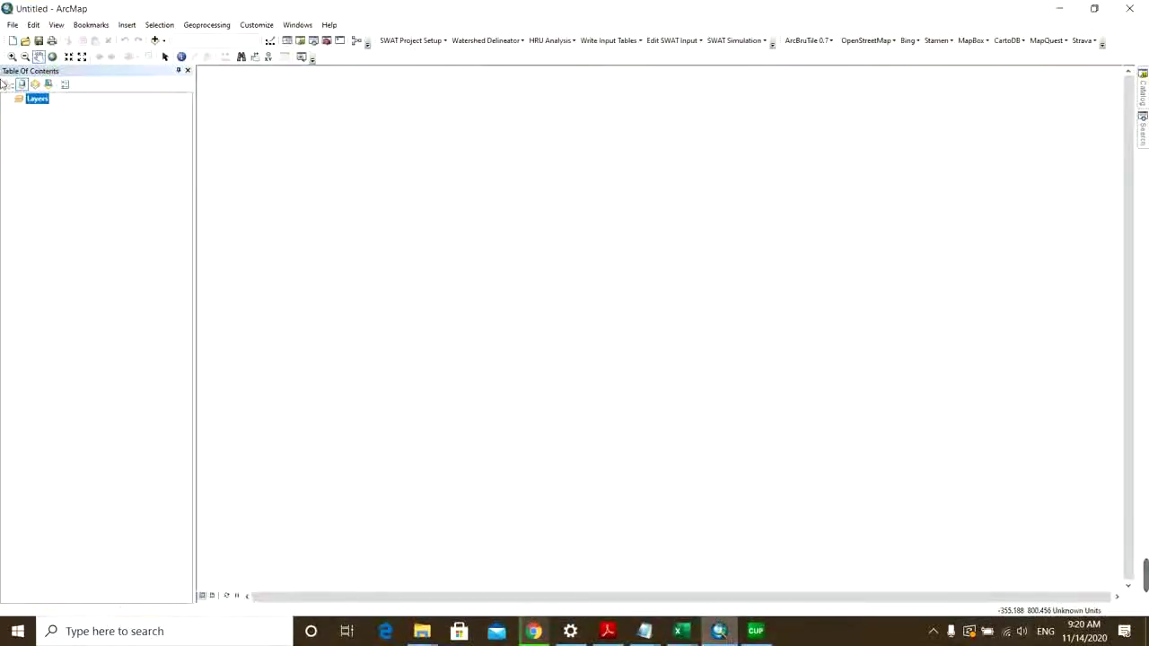
pyautogui.click(154, 41)
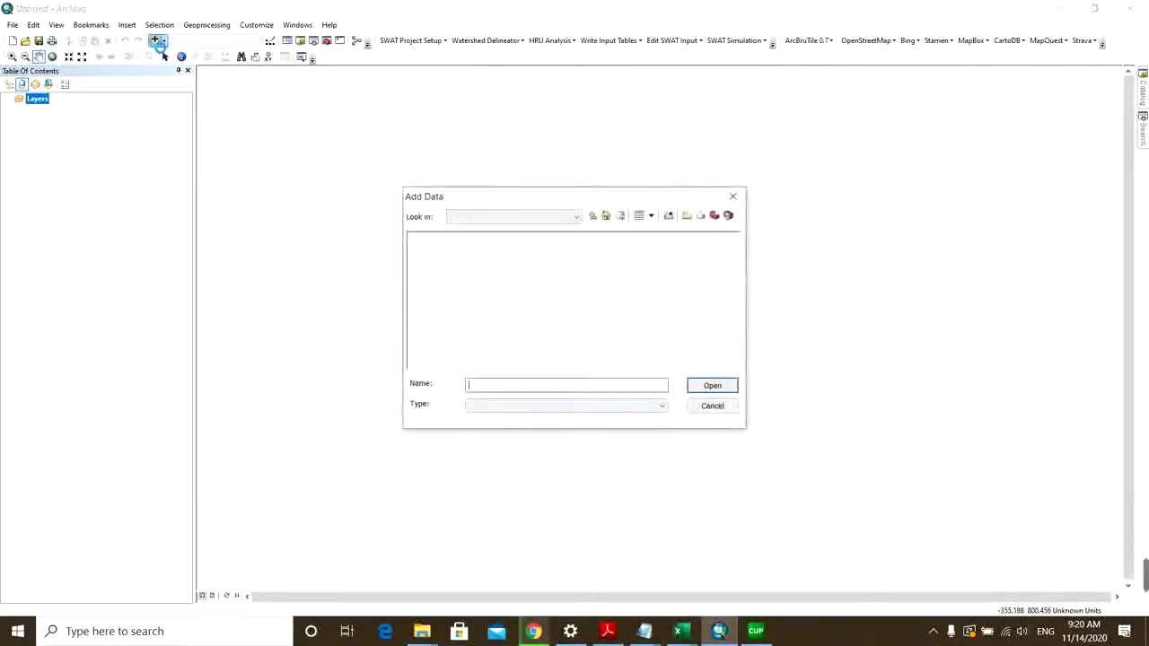
pyautogui.click(591, 217)
pyautogui.click(591, 218)
pyautogui.doubleClick(488, 239)
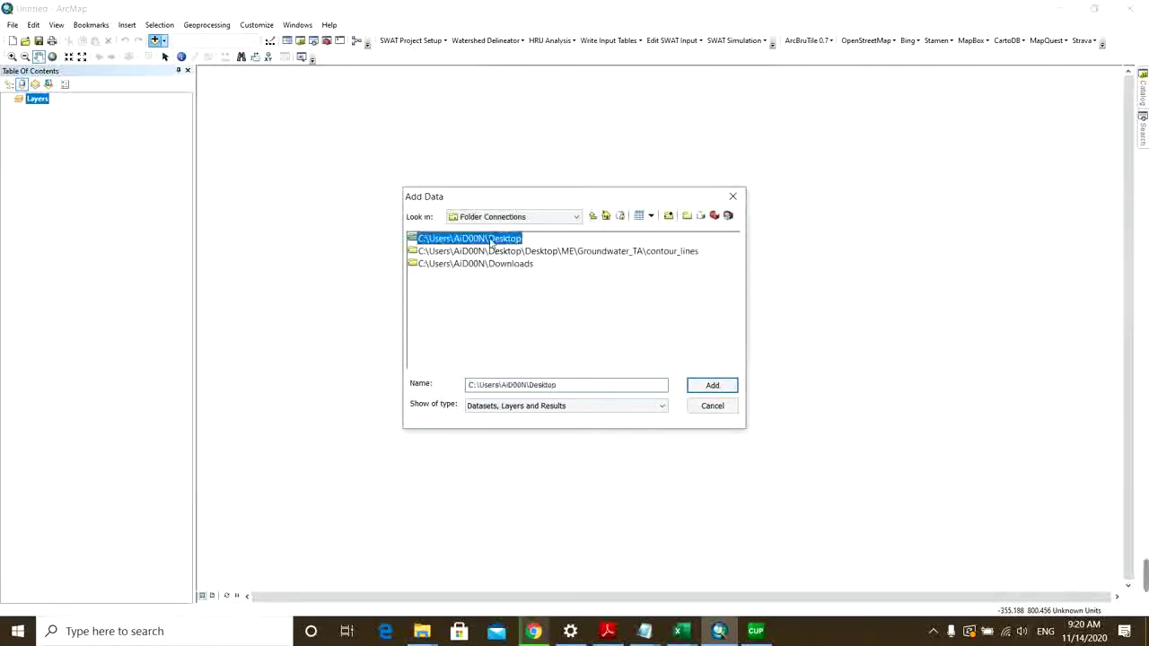
pyautogui.click(431, 276)
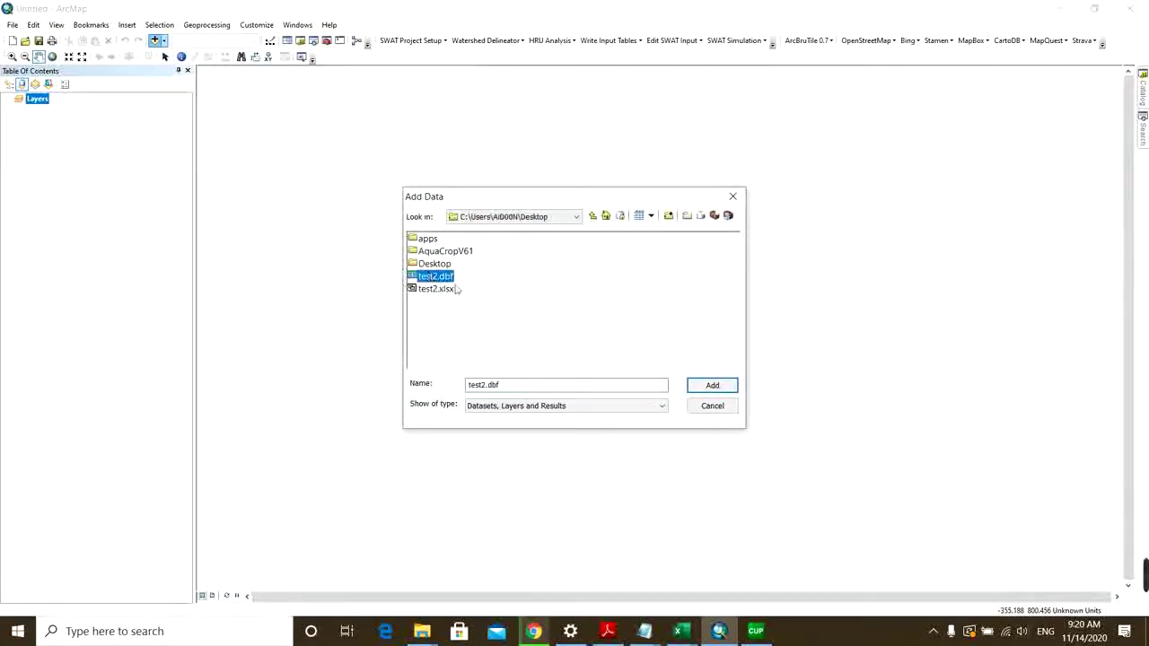
pyautogui.click(706, 386)
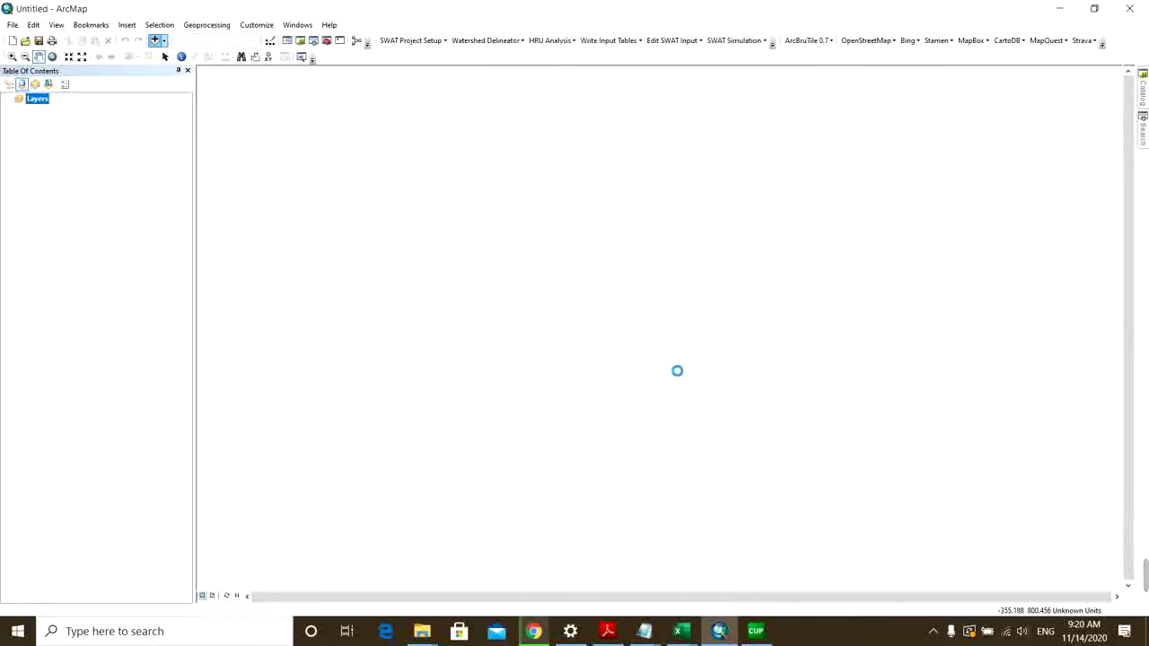
pyautogui.click(141, 162)
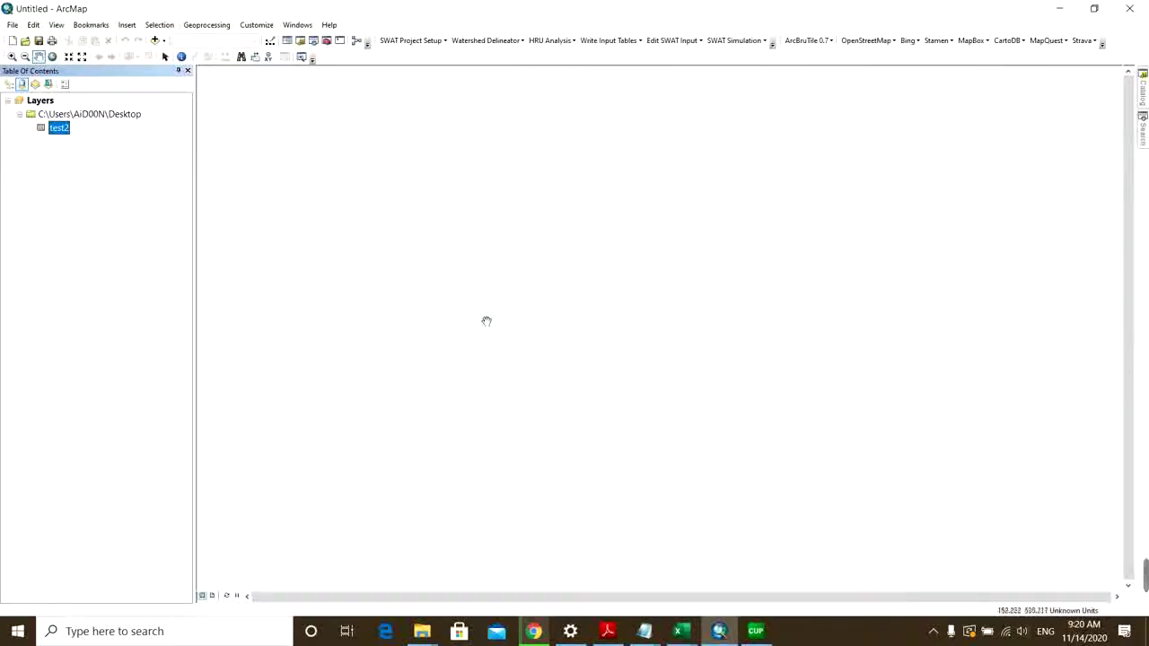
pyautogui.doubleClick(60, 132)
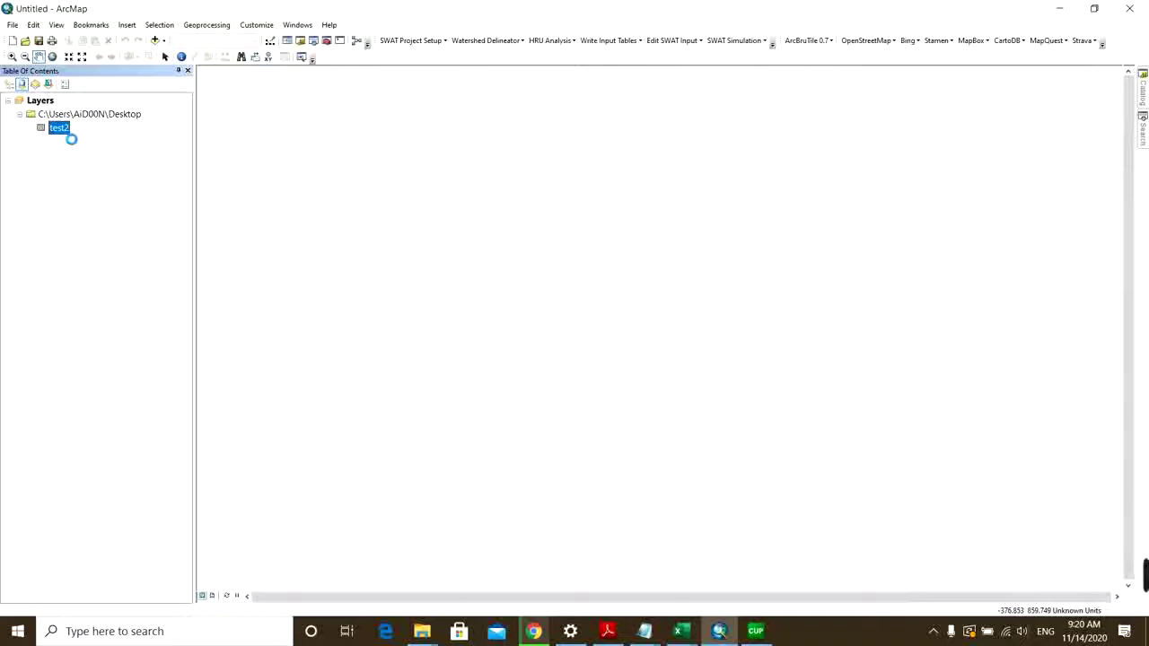
# - Display the test2 table's XY data as points in WGS 1984 UTM Zone 40N
pyautogui.rightClick(61, 129)
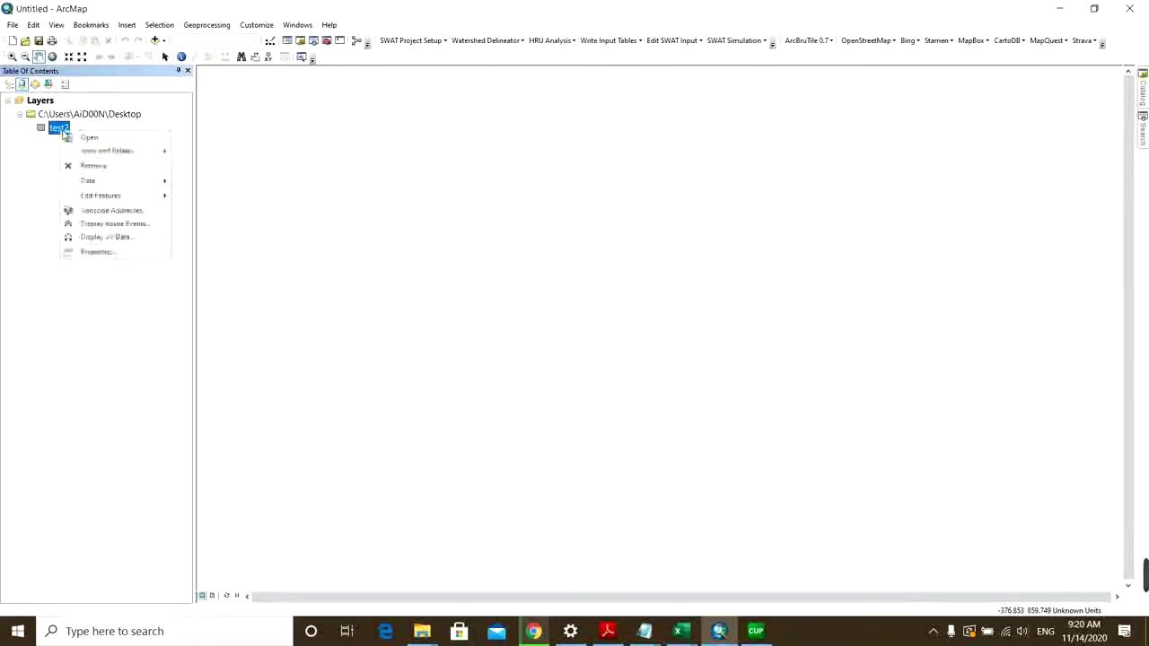
pyautogui.click(97, 237)
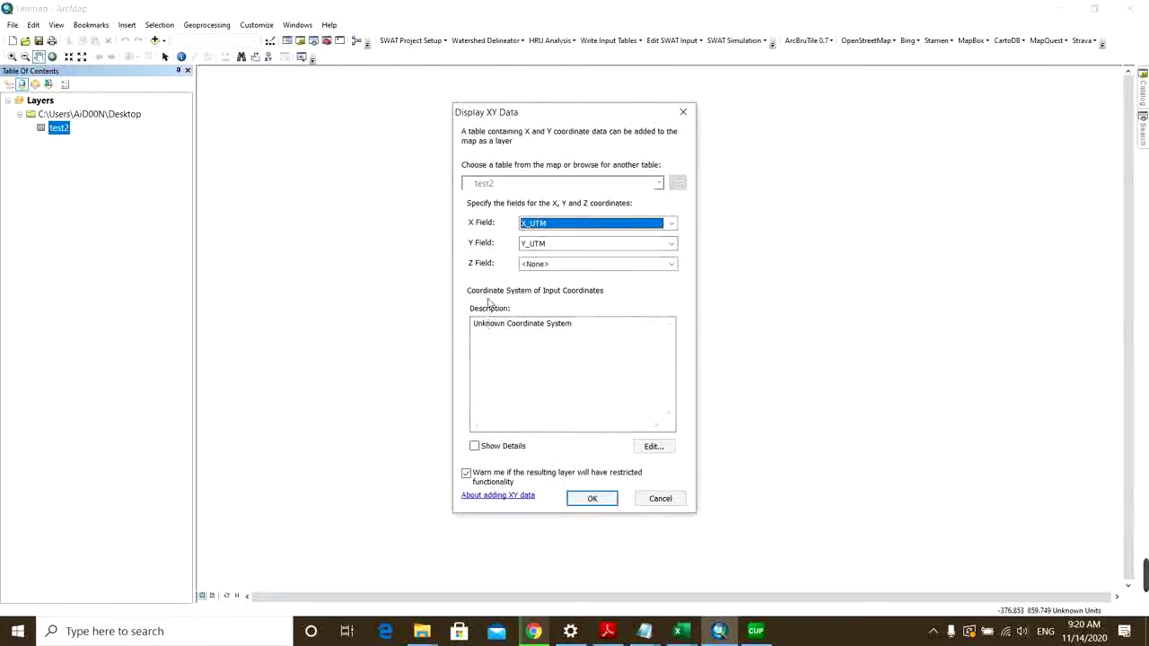
pyautogui.click(518, 325)
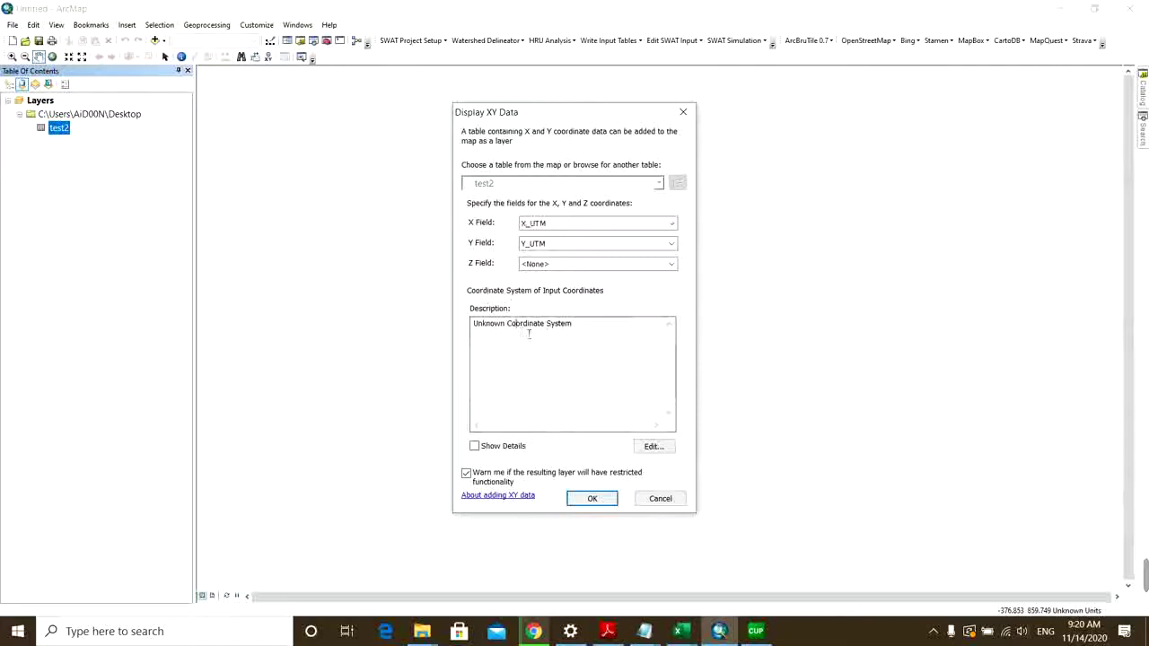
pyautogui.click(653, 446)
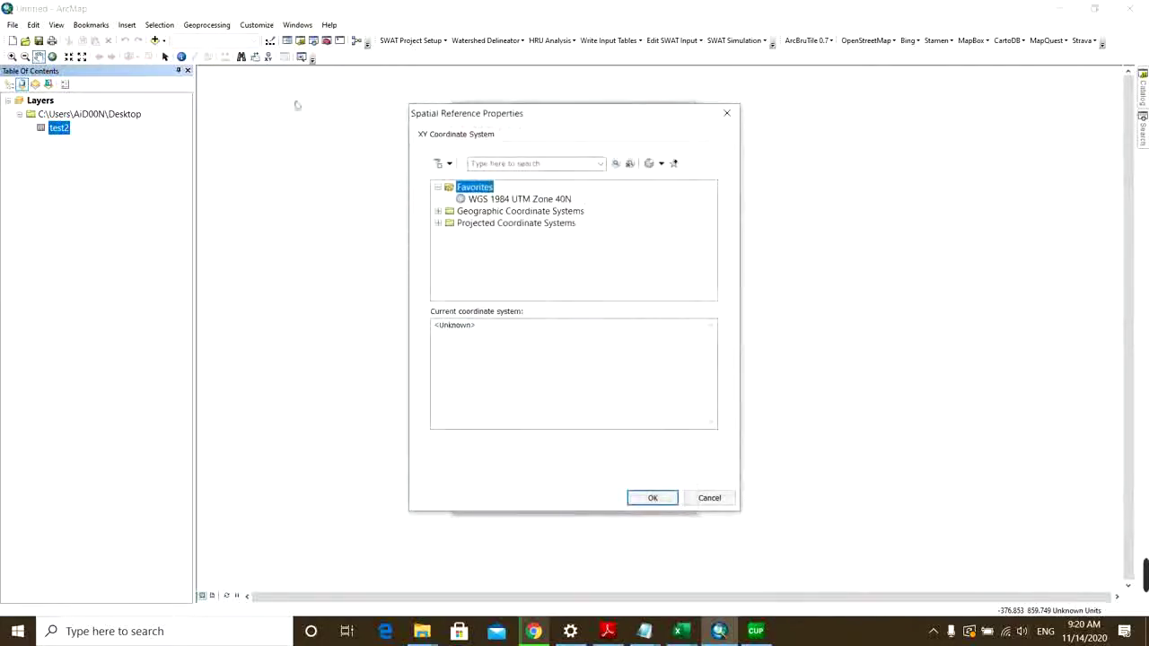
pyautogui.doubleClick(472, 198)
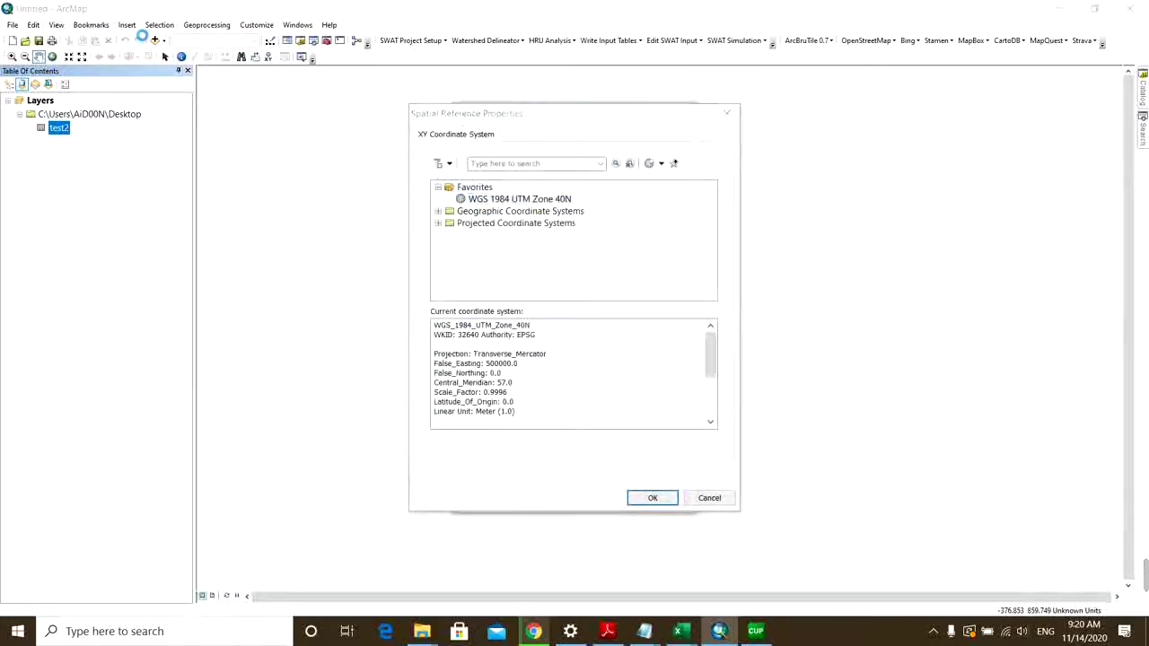
pyautogui.click(570, 498)
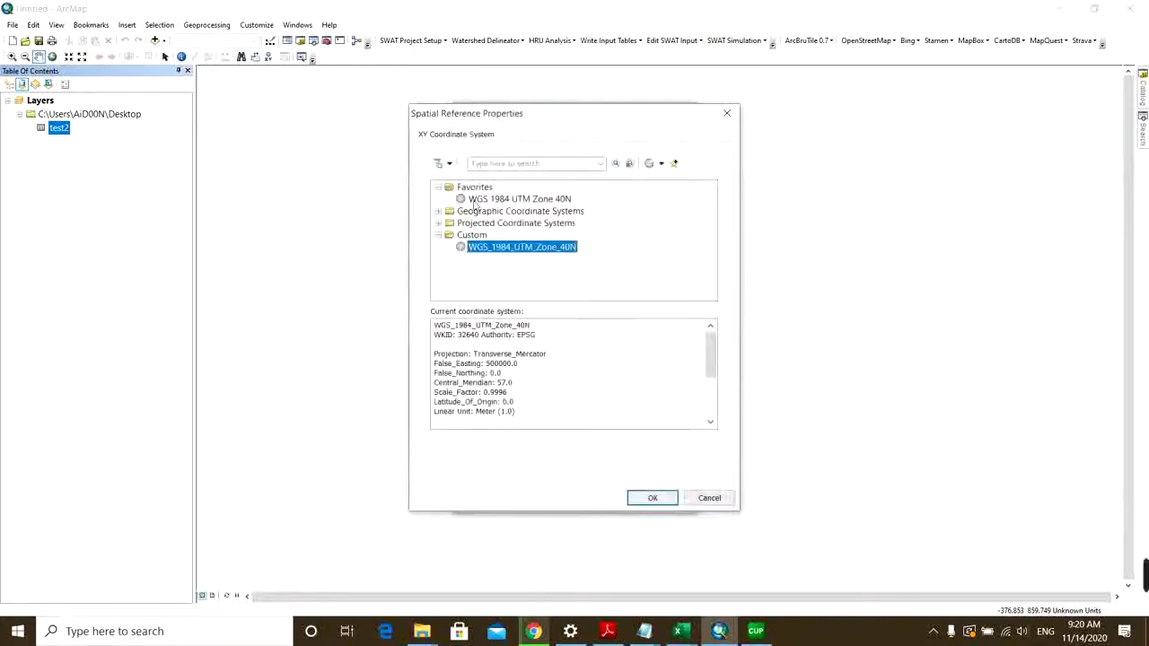
pyautogui.click(653, 499)
pyautogui.click(591, 499)
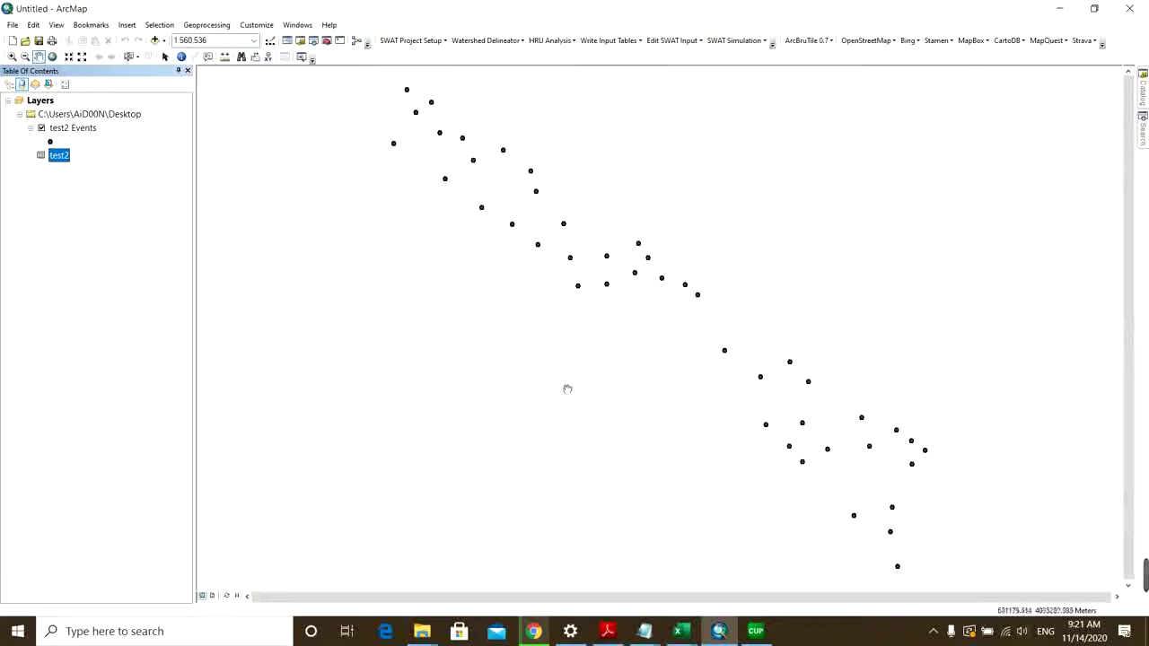
# - Review the N_GROUND_, WATER_ and H columns in the test2 Events attribute table
pyautogui.click(63, 128)
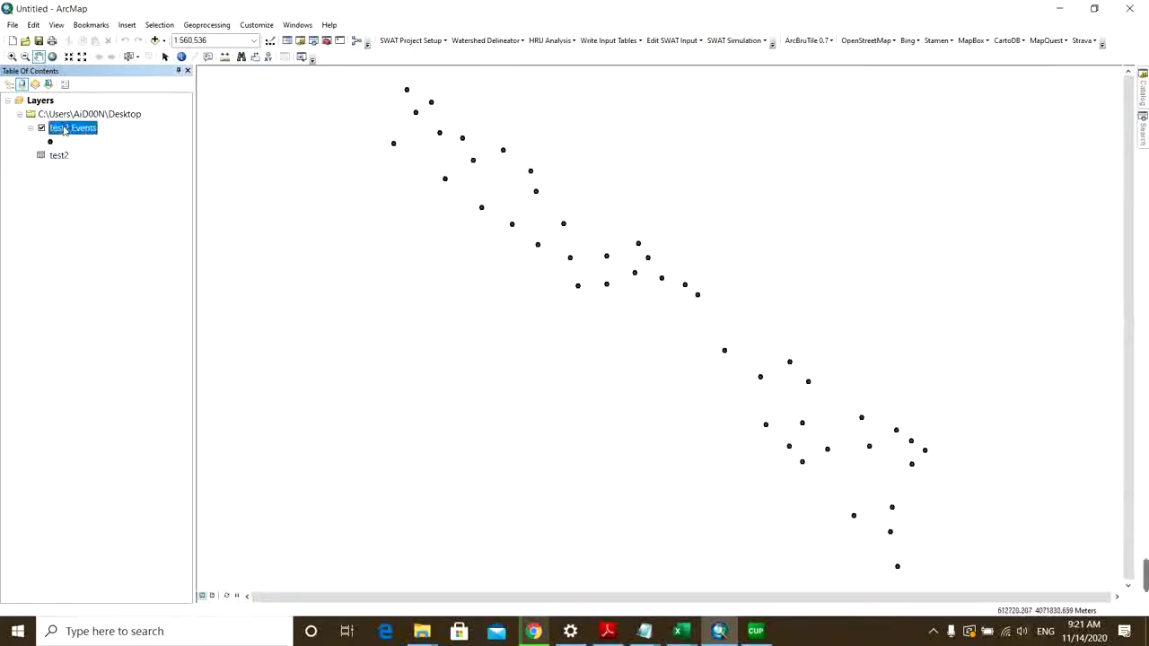
pyautogui.rightClick(63, 129)
pyautogui.click(90, 165)
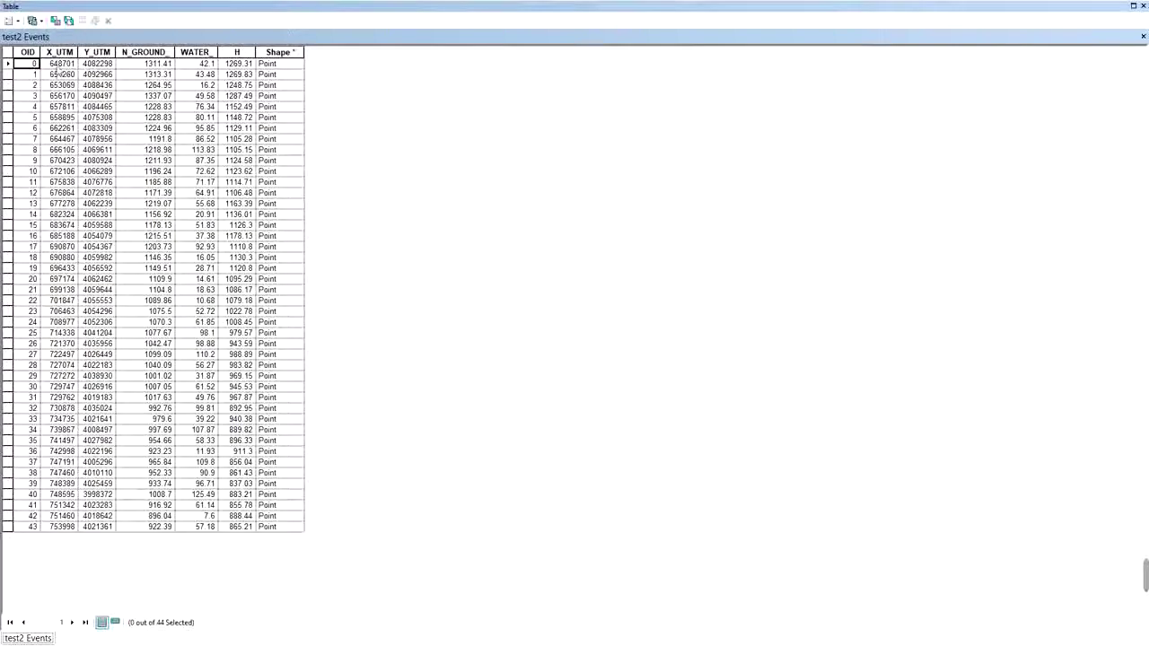
pyautogui.click(145, 52)
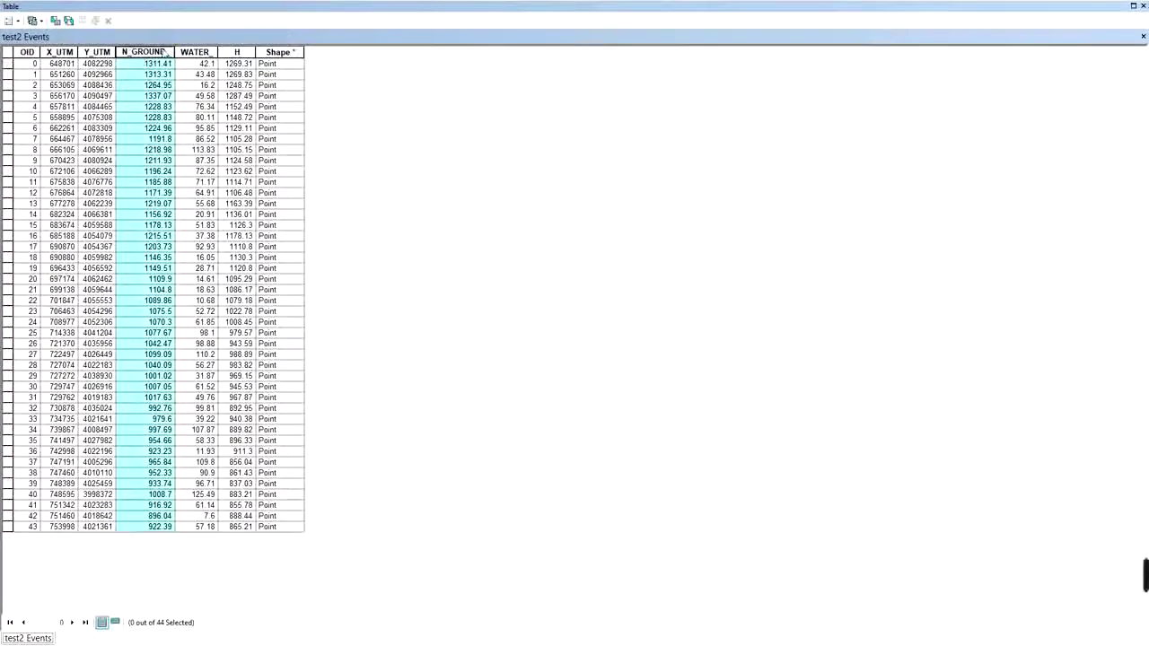
pyautogui.click(211, 54)
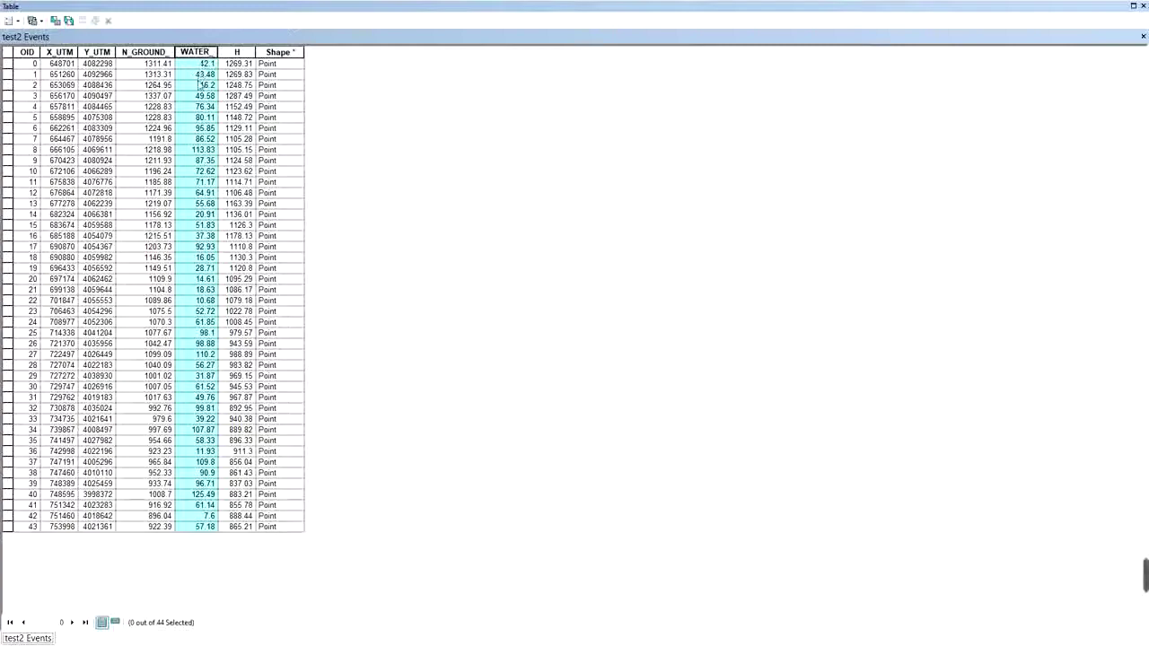
pyautogui.click(248, 54)
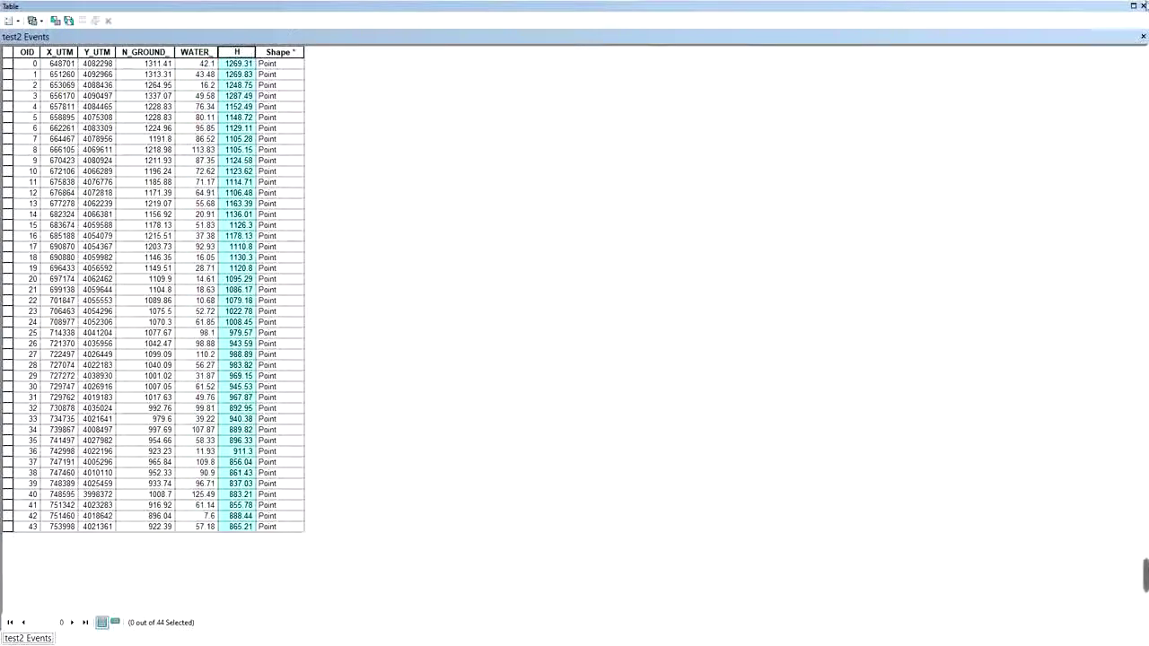
pyautogui.click(1144, 5)
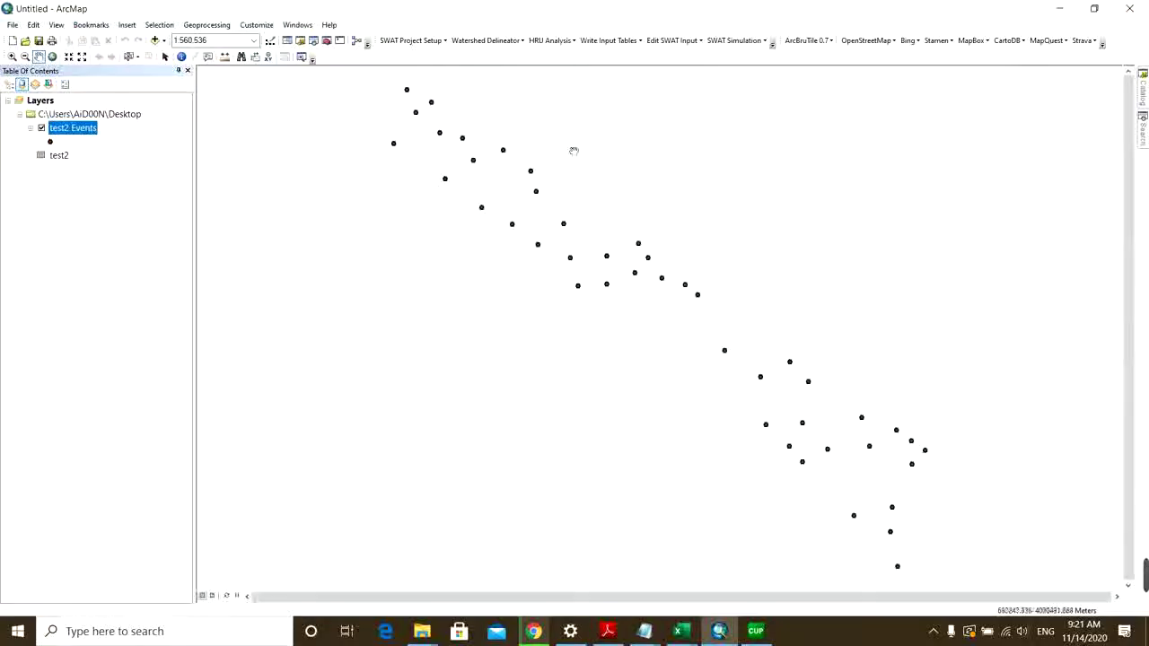
# - Bring up the Search window beside the map
pyautogui.scroll(1, 639, 246)
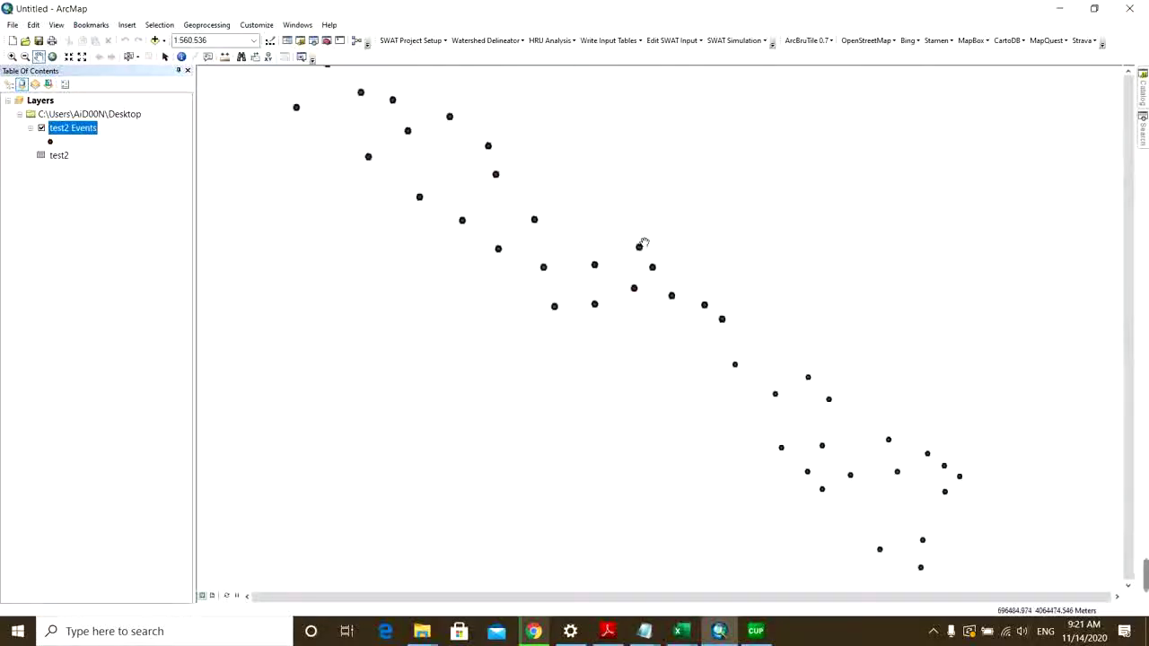
pyautogui.scroll(-1, 638, 247)
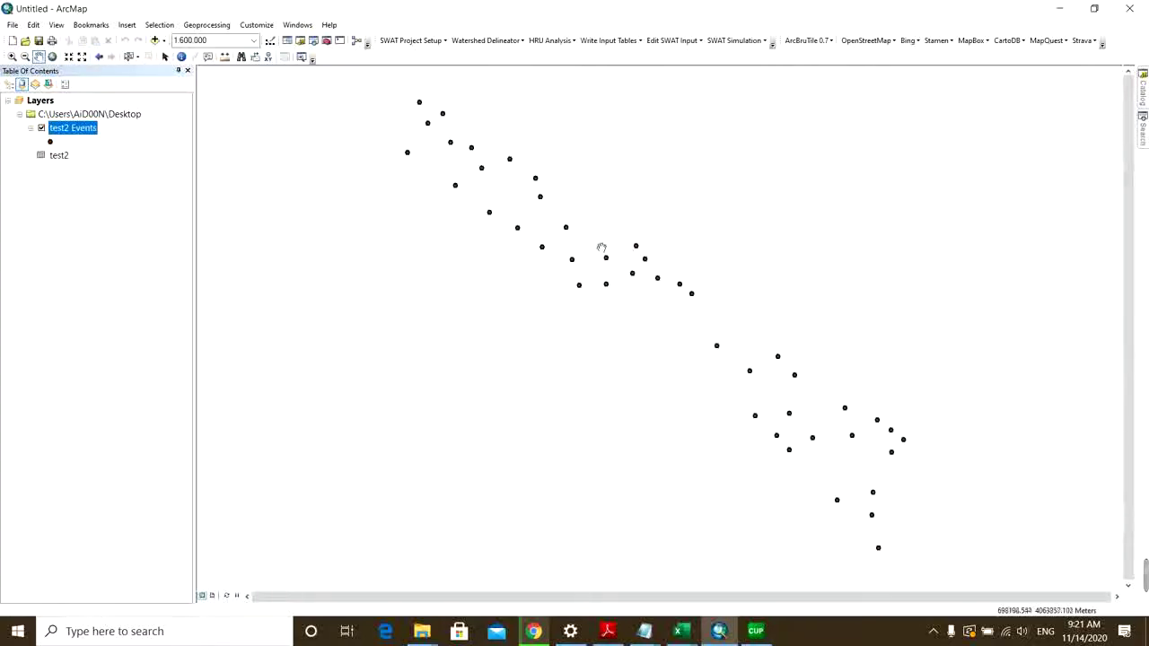
pyautogui.click(1142, 130)
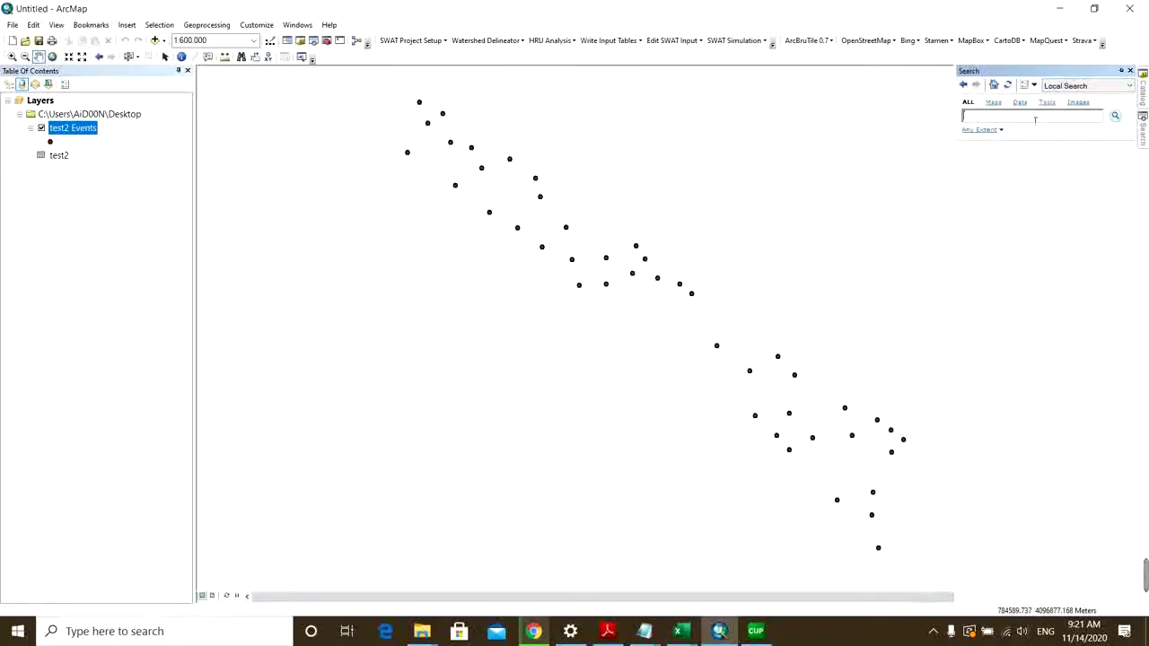
# - Search for 'topo to raster' to list the four matching tools
pyautogui.write('topo to raster')
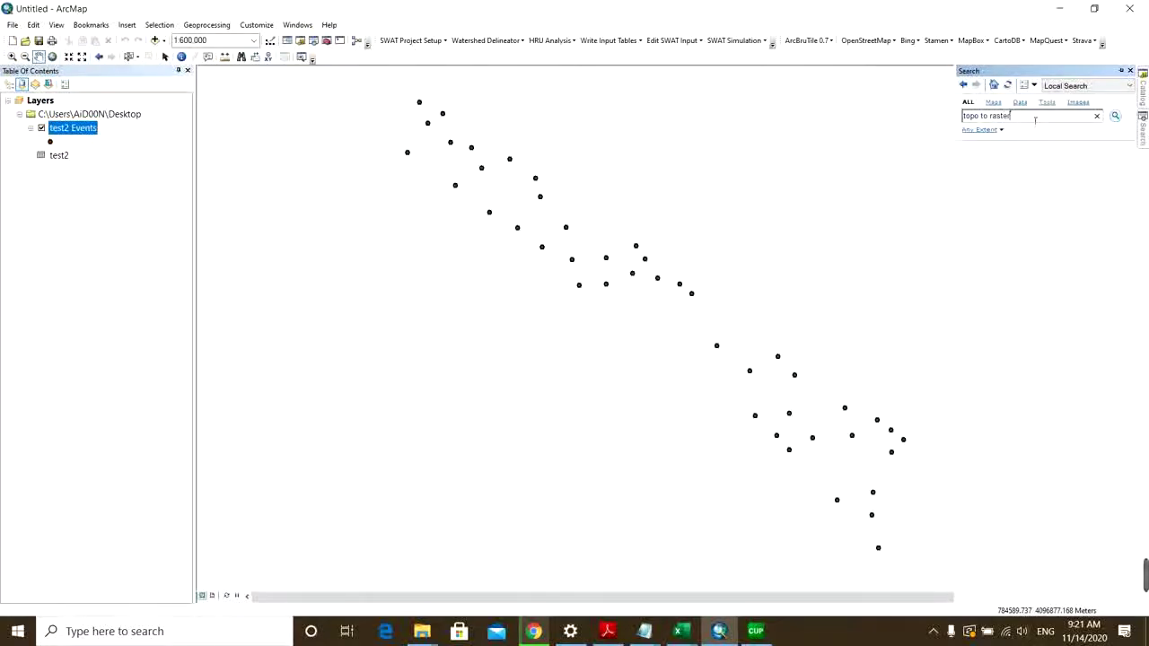
pyautogui.press('Return')
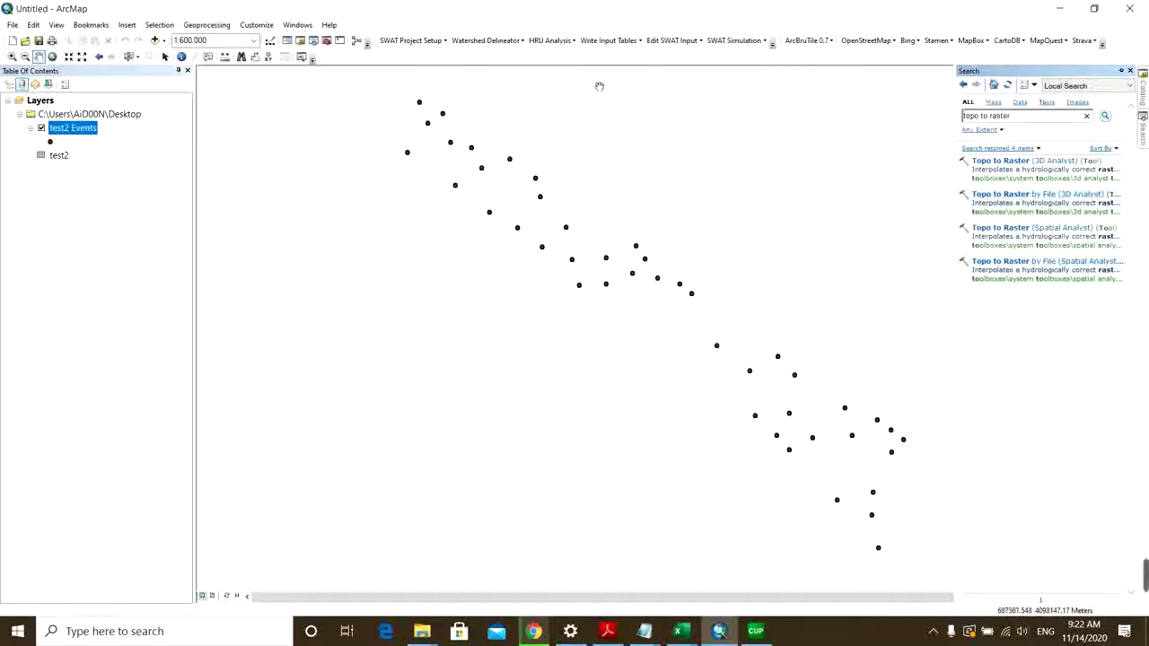
# - Enable the Spatial Analyst extension through Customize > Extensions
pyautogui.click(257, 29)
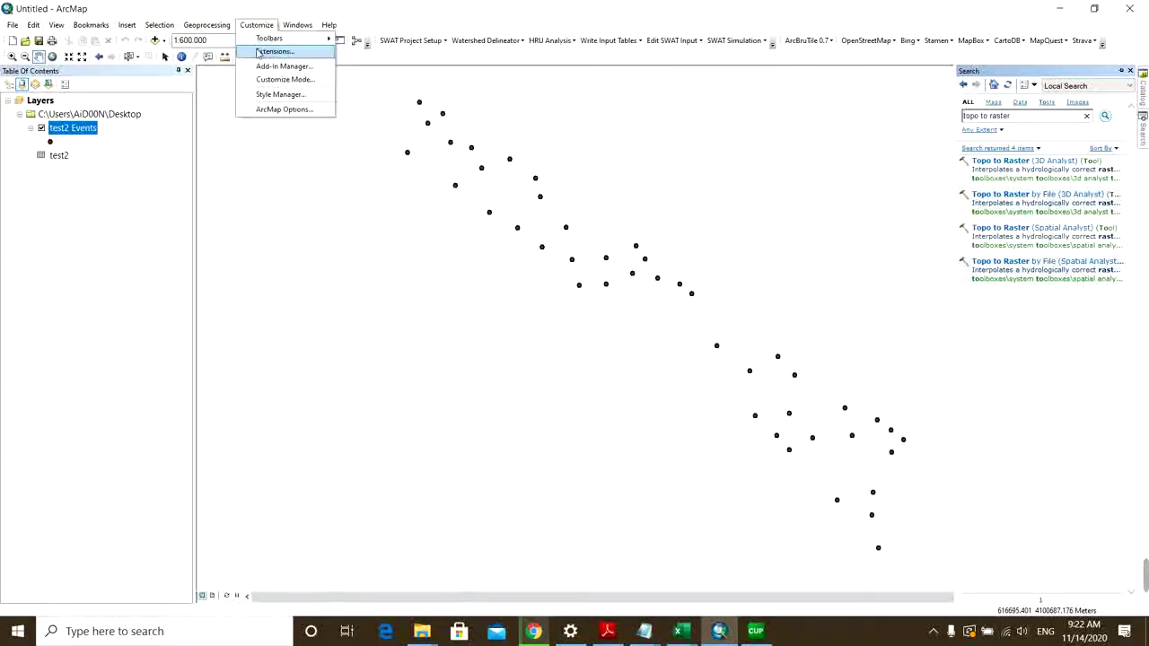
pyautogui.click(261, 53)
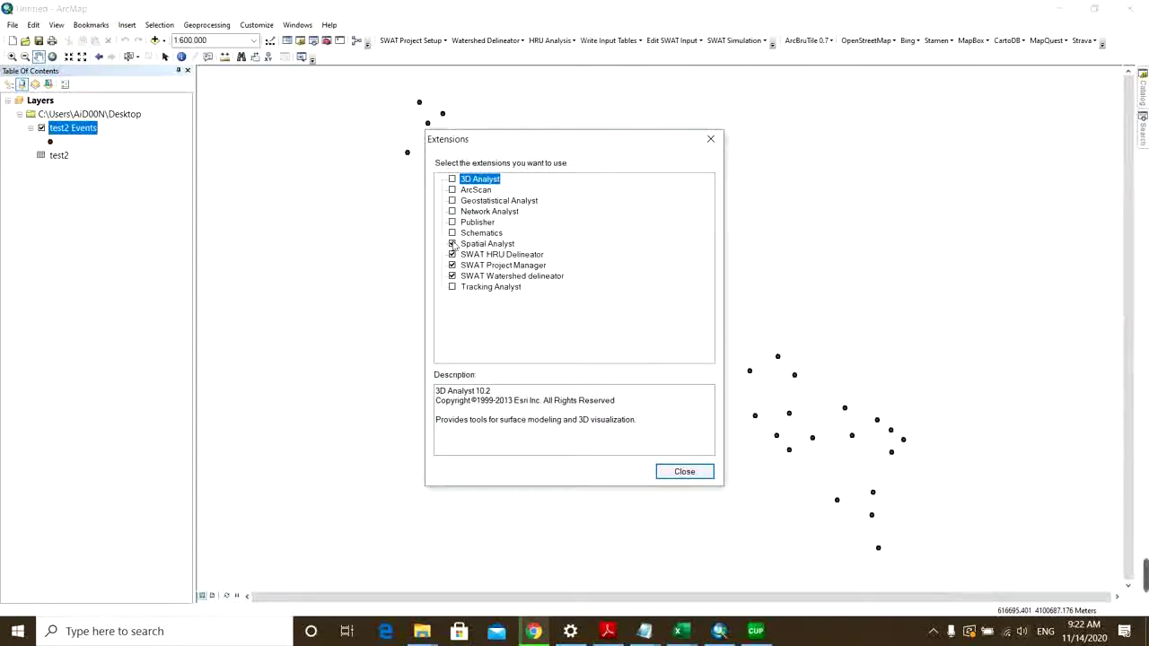
pyautogui.click(453, 244)
pyautogui.click(682, 471)
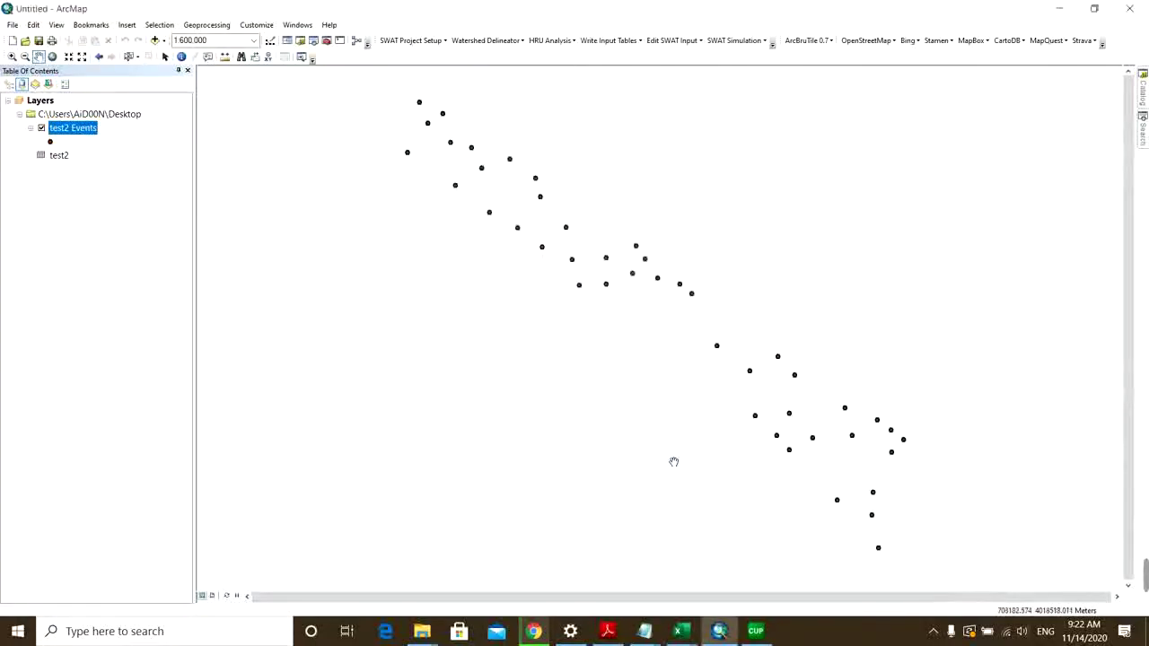
pyautogui.click(1143, 133)
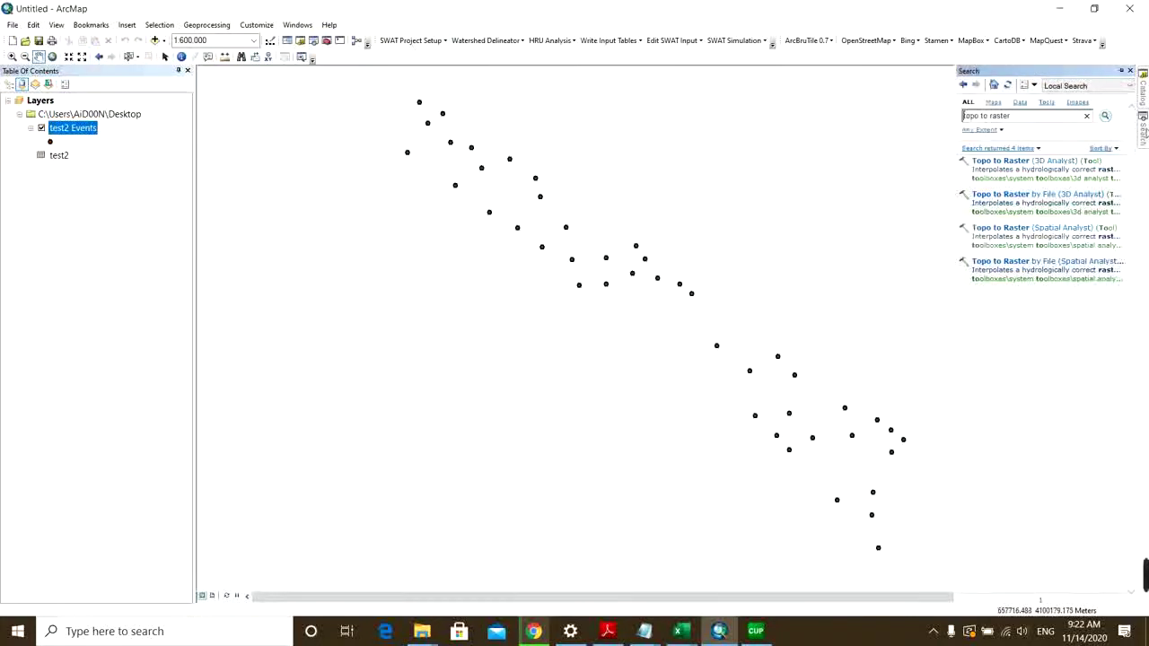
# - In Spatial Analyst's Topo to Raster, use test2 Events with field H as PointElevation
pyautogui.click(989, 235)
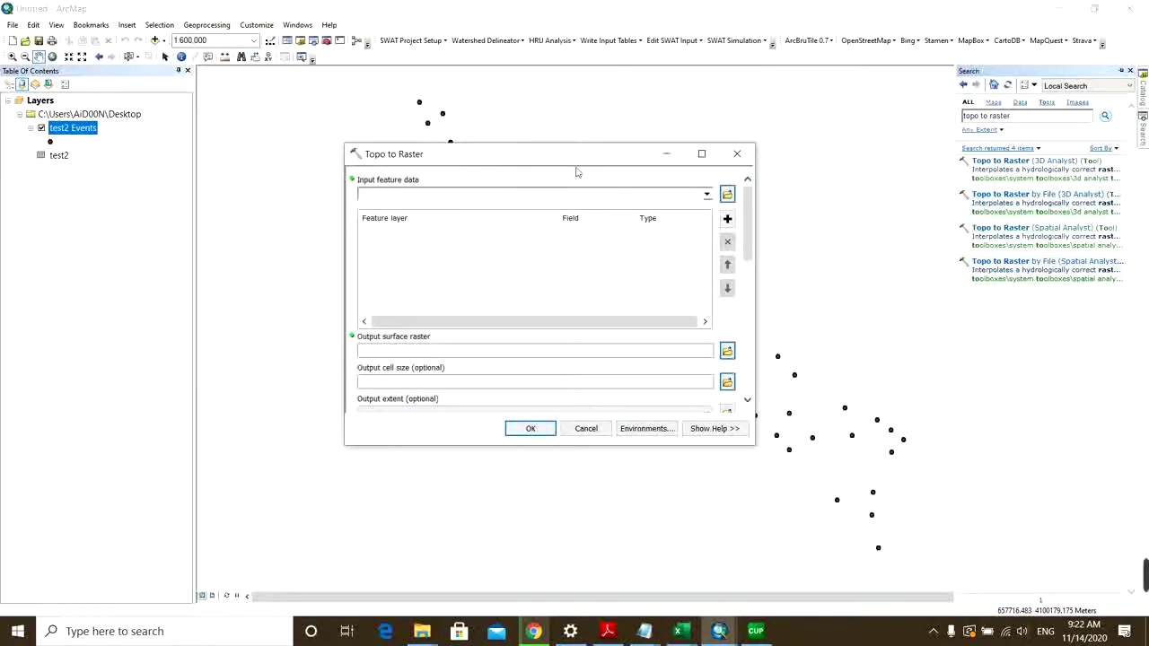
pyautogui.click(708, 195)
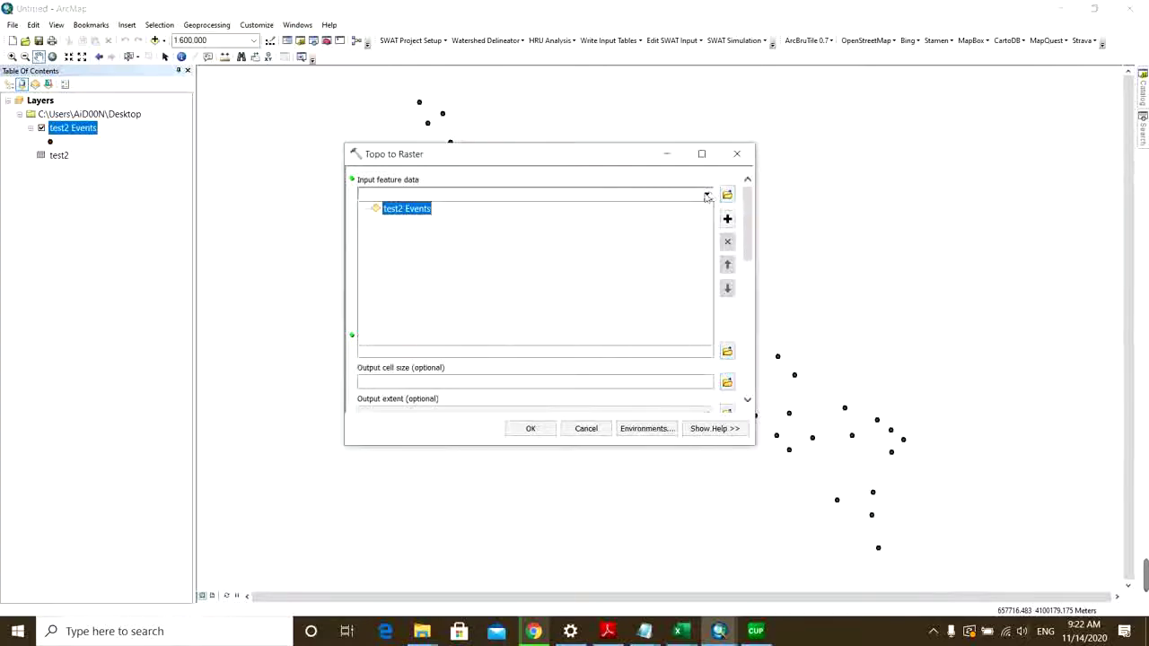
pyautogui.click(420, 212)
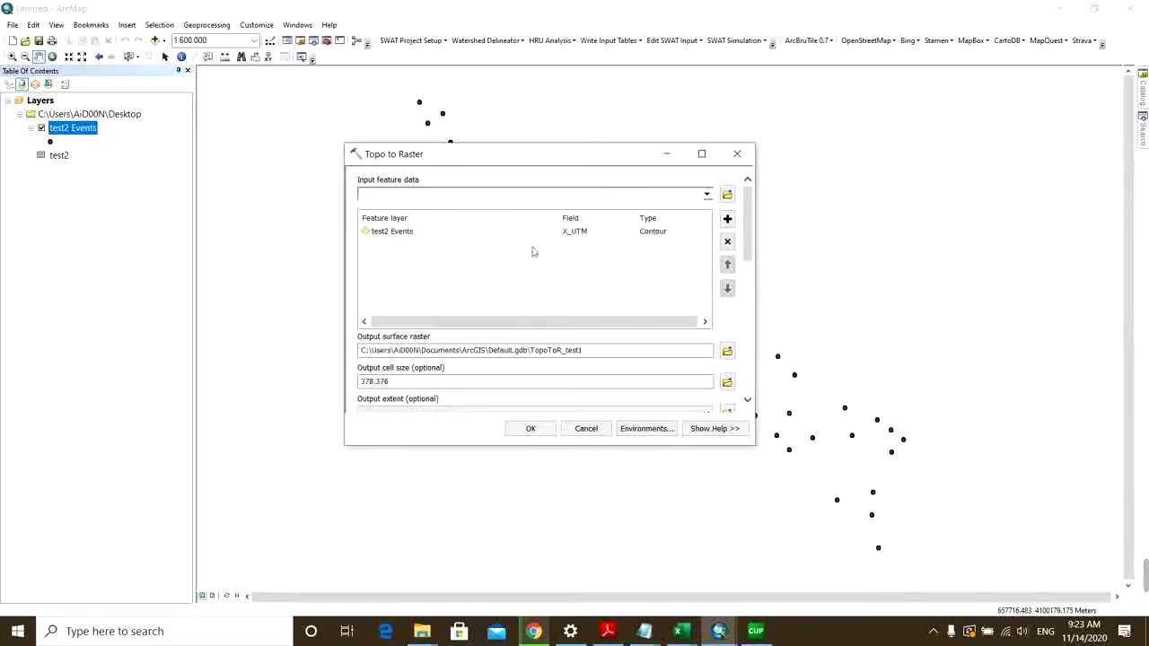
pyautogui.click(598, 231)
pyautogui.click(598, 231)
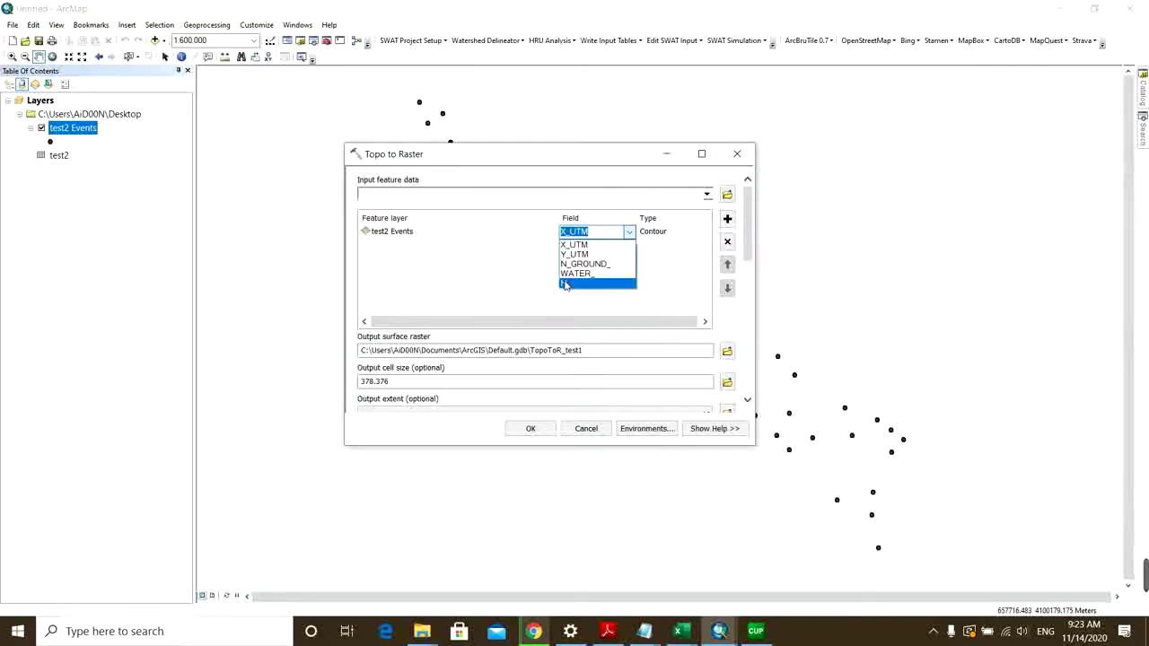
pyautogui.click(564, 283)
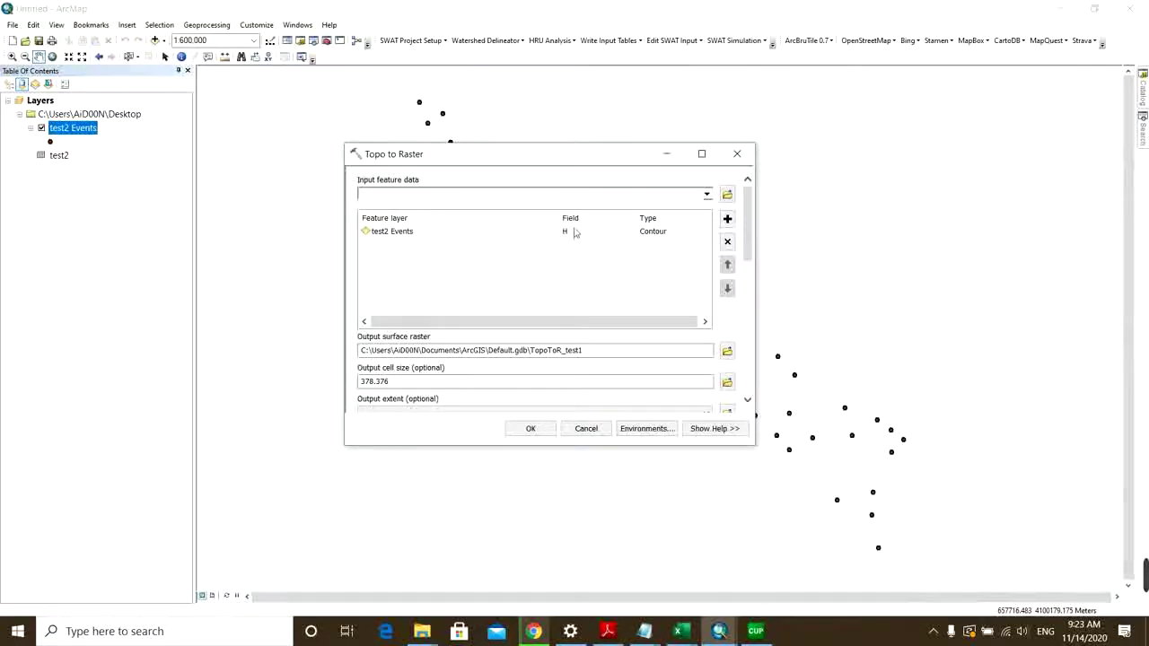
pyautogui.click(683, 236)
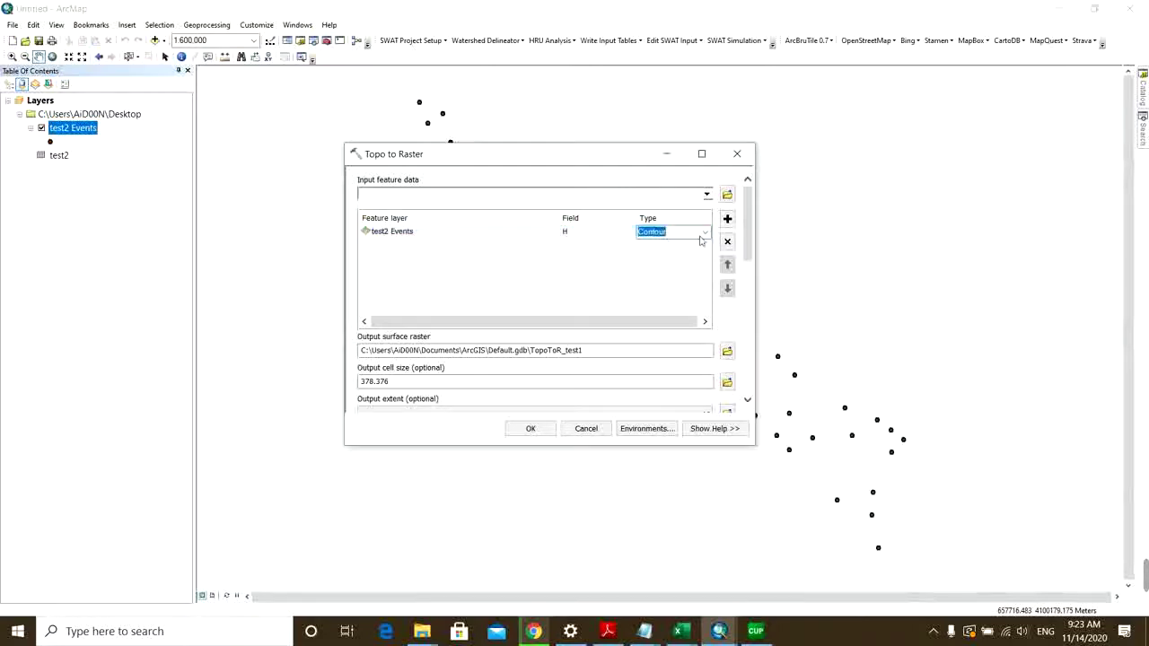
pyautogui.click(703, 233)
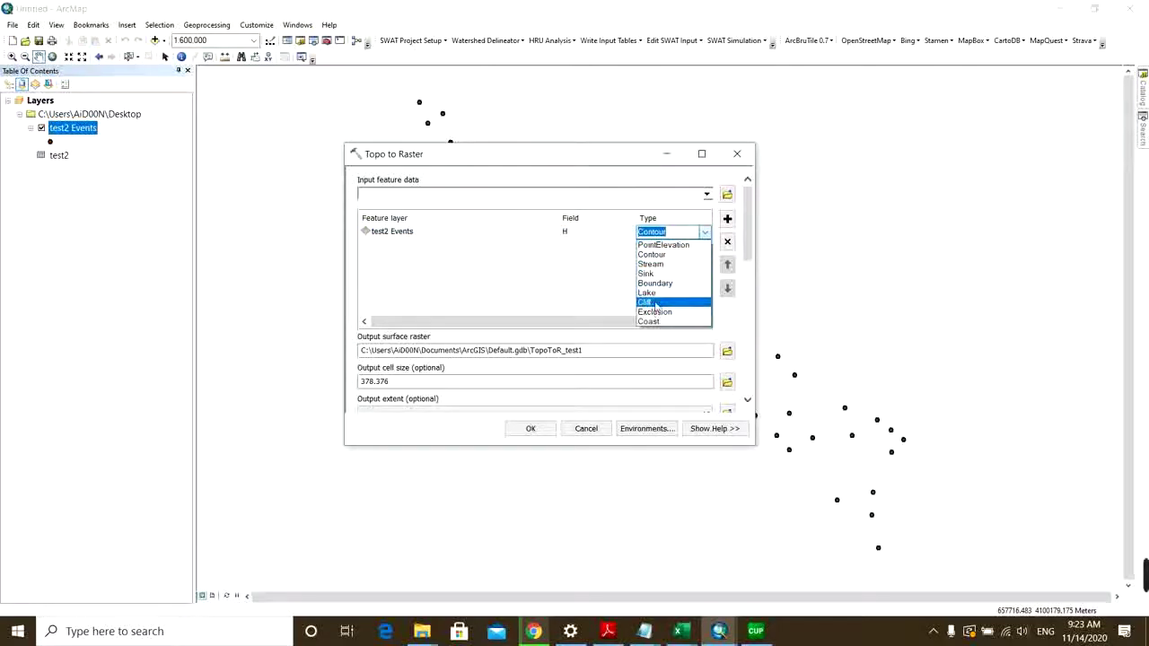
pyautogui.click(678, 245)
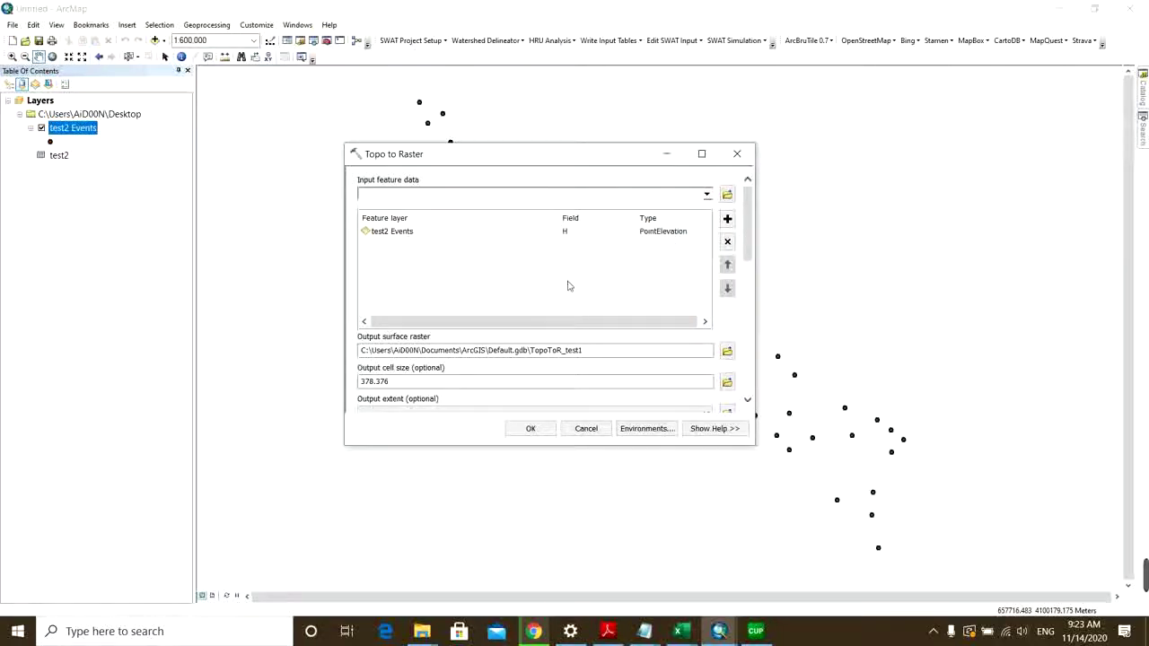
pyautogui.scroll(-3, 628, 228)
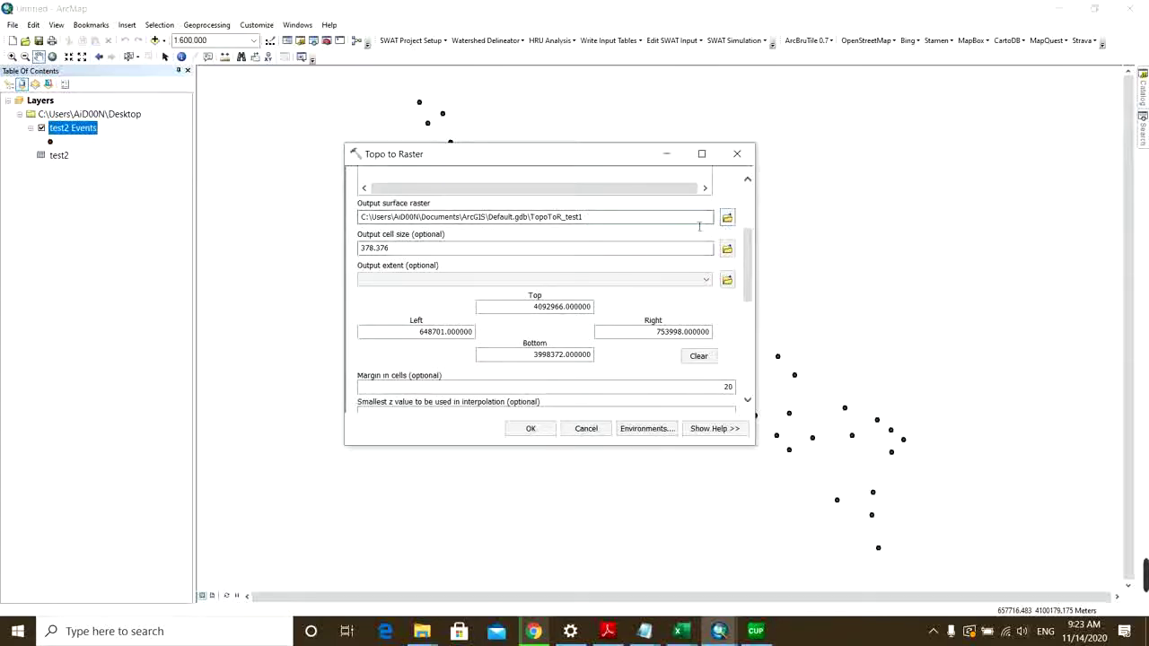
# - Browse for the output raster location and create a new Test folder on the Desktop
pyautogui.click(727, 218)
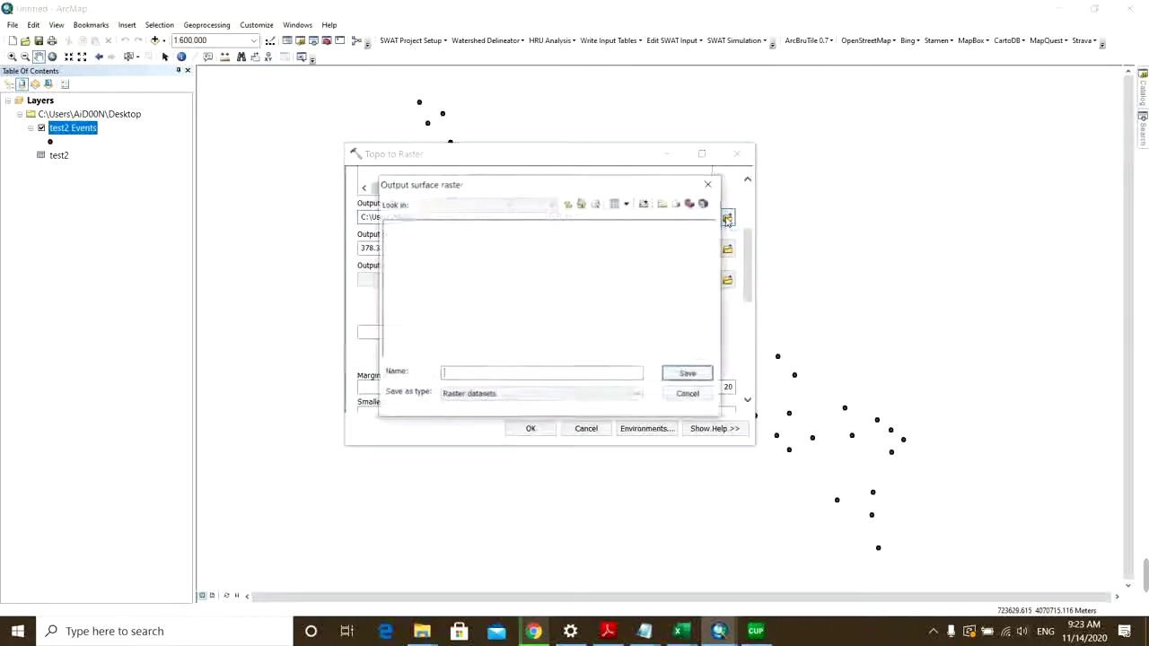
pyautogui.click(569, 205)
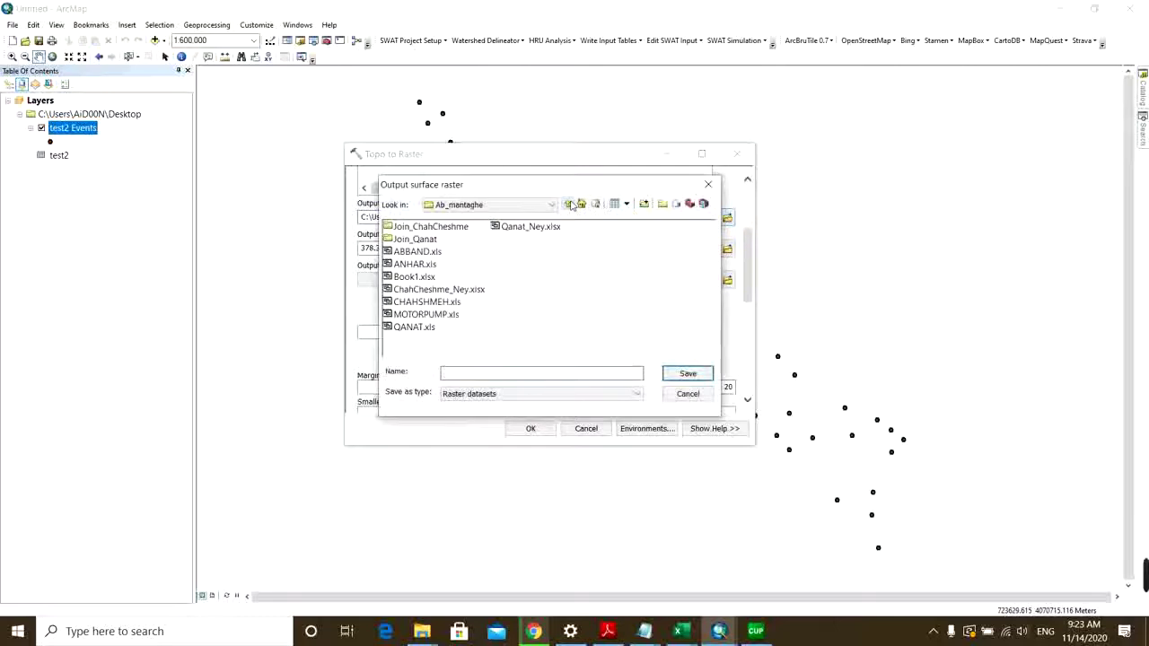
pyautogui.click(569, 204)
pyautogui.click(569, 205)
pyautogui.click(569, 204)
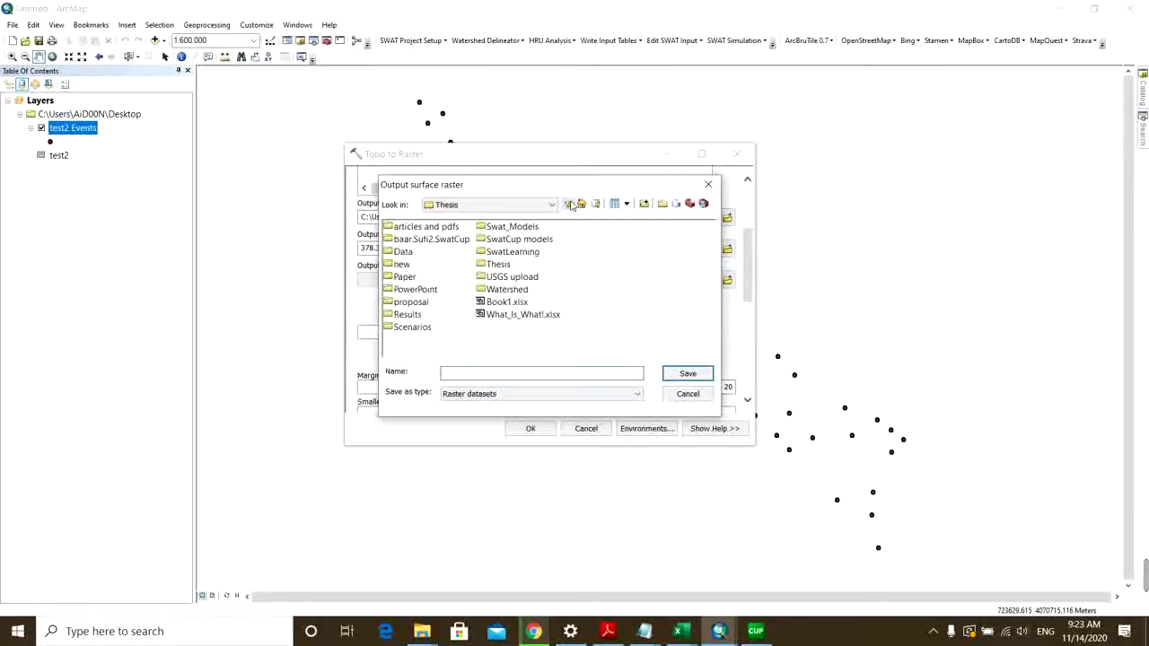
pyautogui.click(569, 205)
pyautogui.click(569, 204)
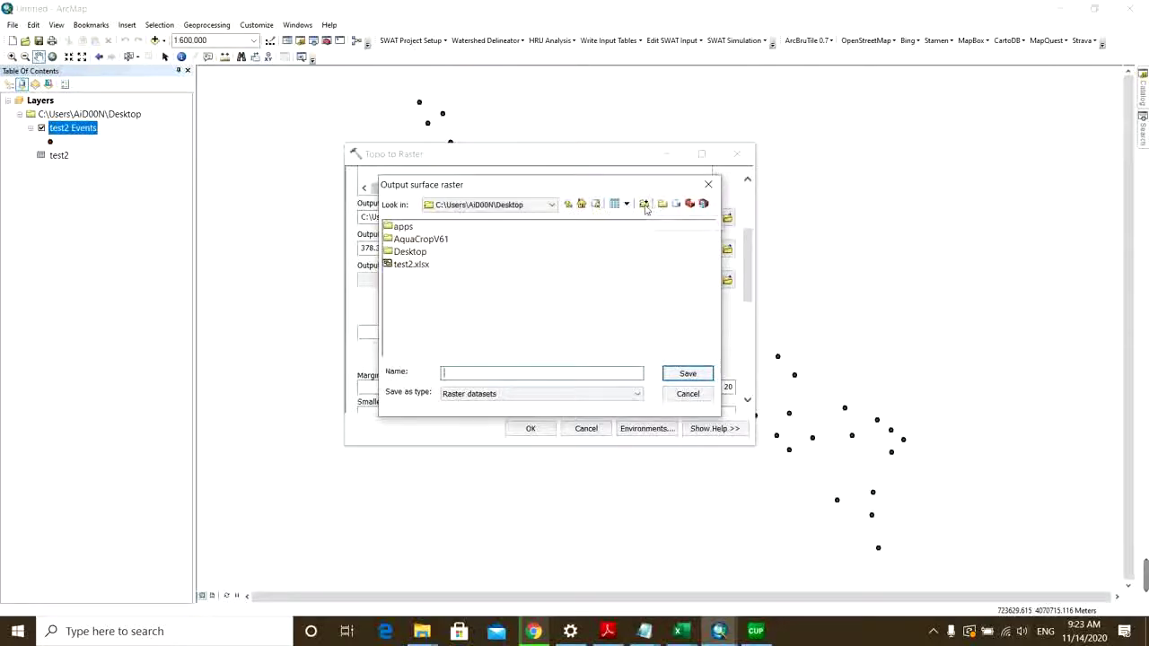
pyautogui.click(580, 204)
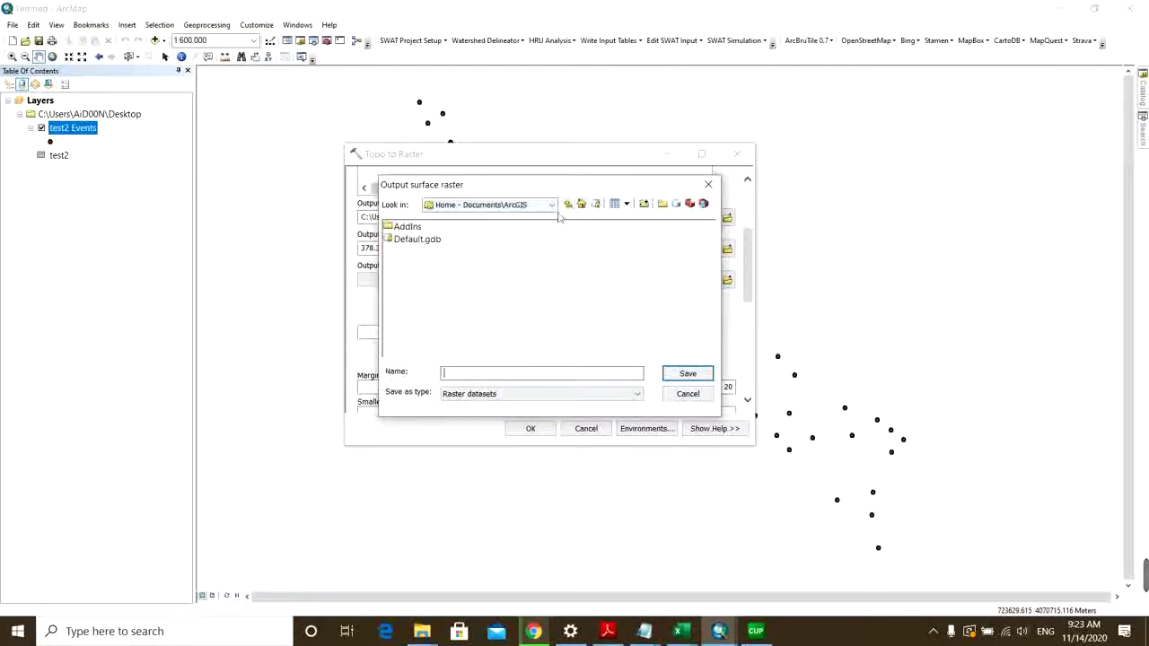
pyautogui.click(568, 204)
pyautogui.doubleClick(444, 239)
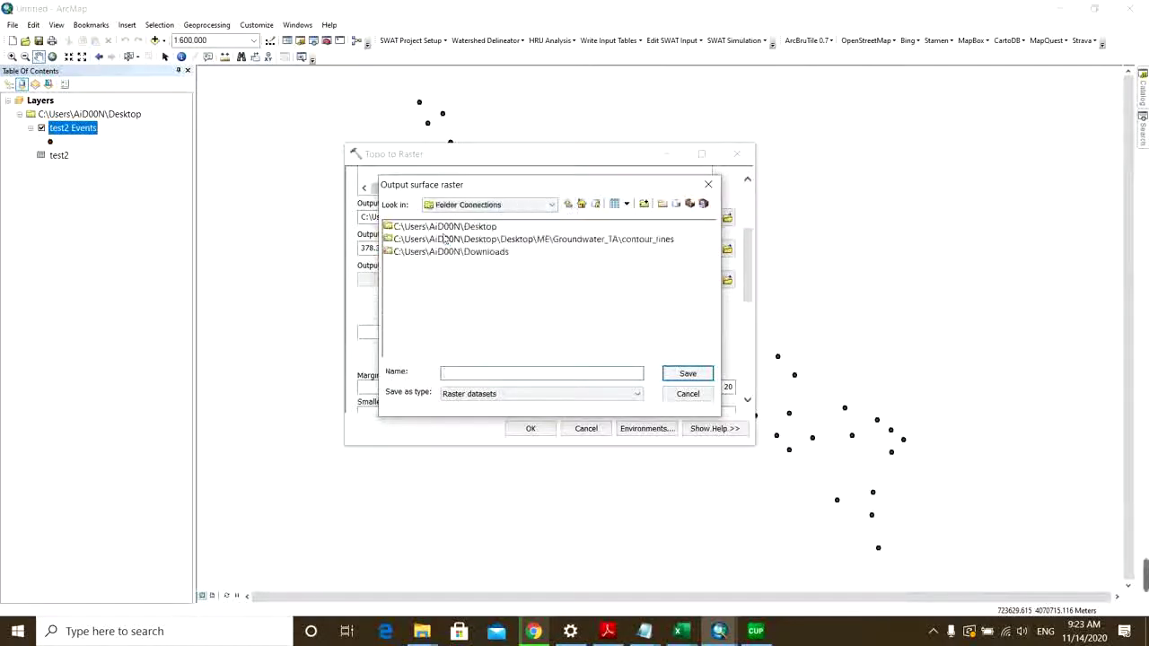
pyautogui.doubleClick(444, 227)
pyautogui.click(661, 203)
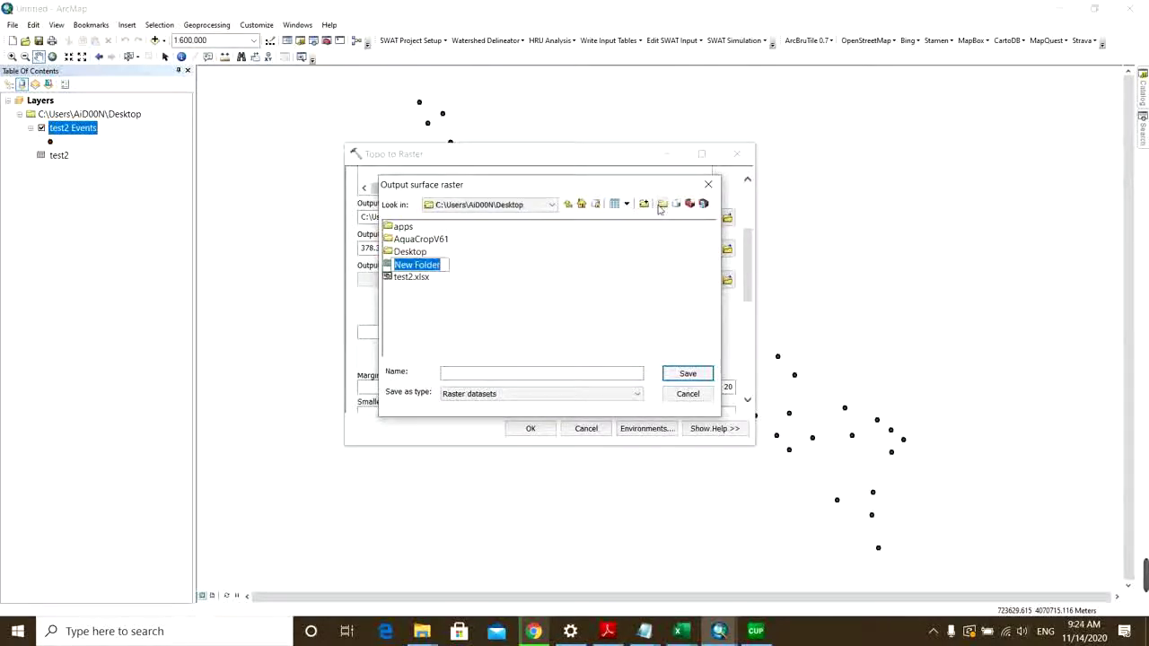
pyautogui.write('Test')
pyautogui.press('Return')
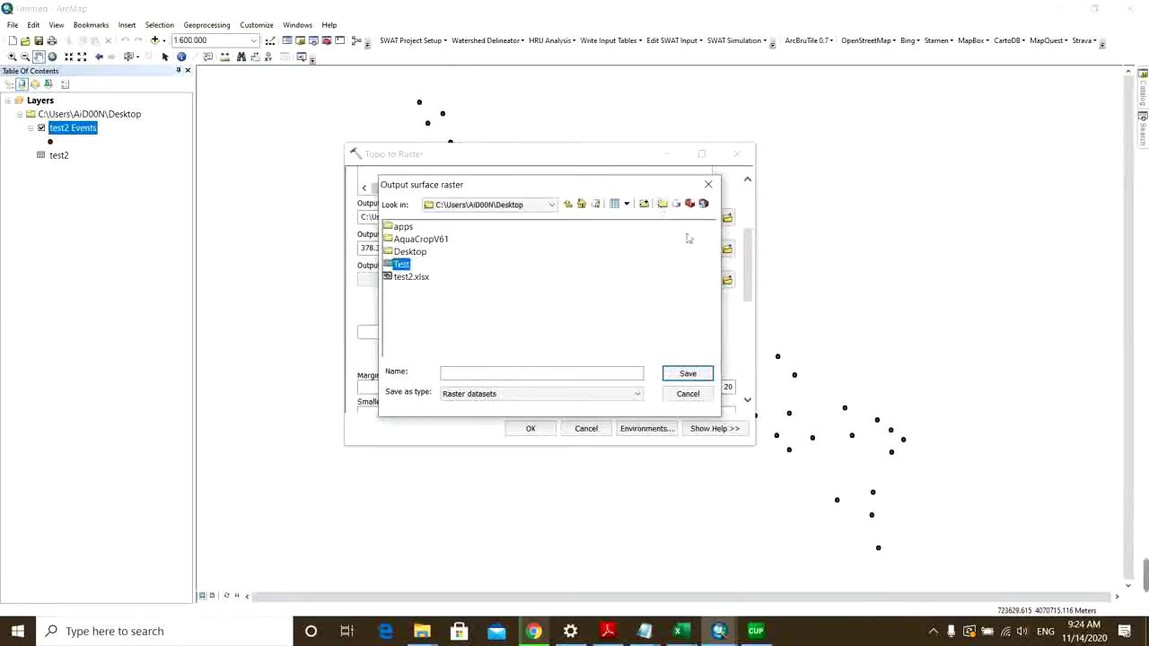
# - Name the output raster test inside the Test folder and run Topo to Raster
pyautogui.doubleClick(406, 266)
pyautogui.click(519, 377)
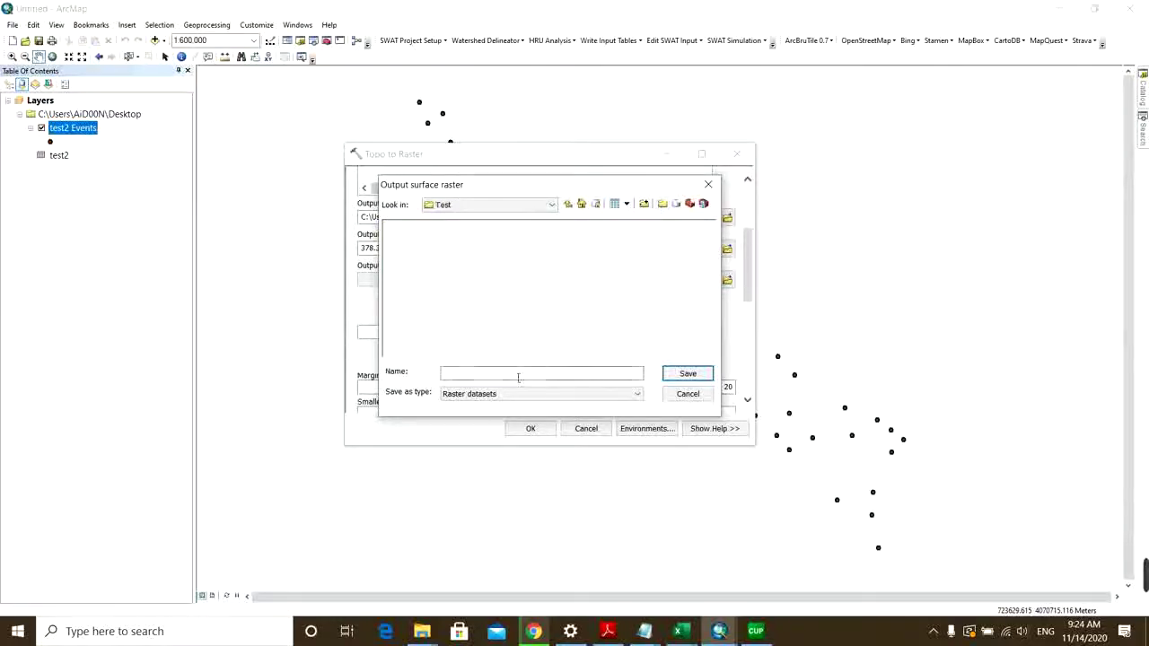
pyautogui.write('test')
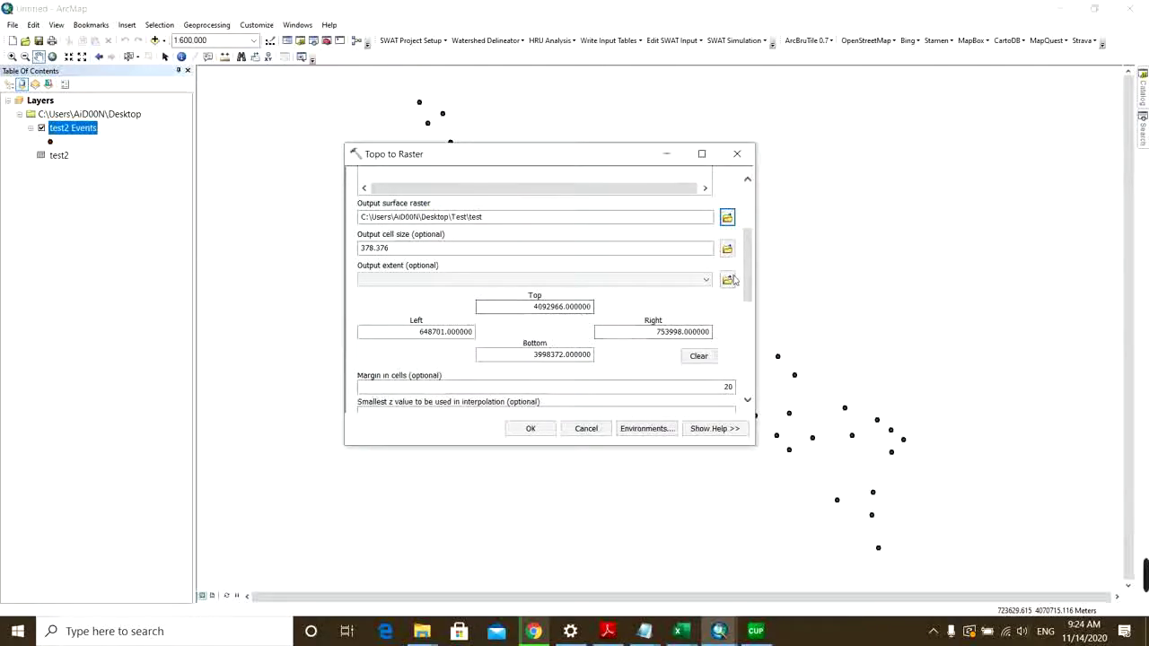
pyautogui.moveTo(751, 287); pyautogui.dragTo(751, 377)
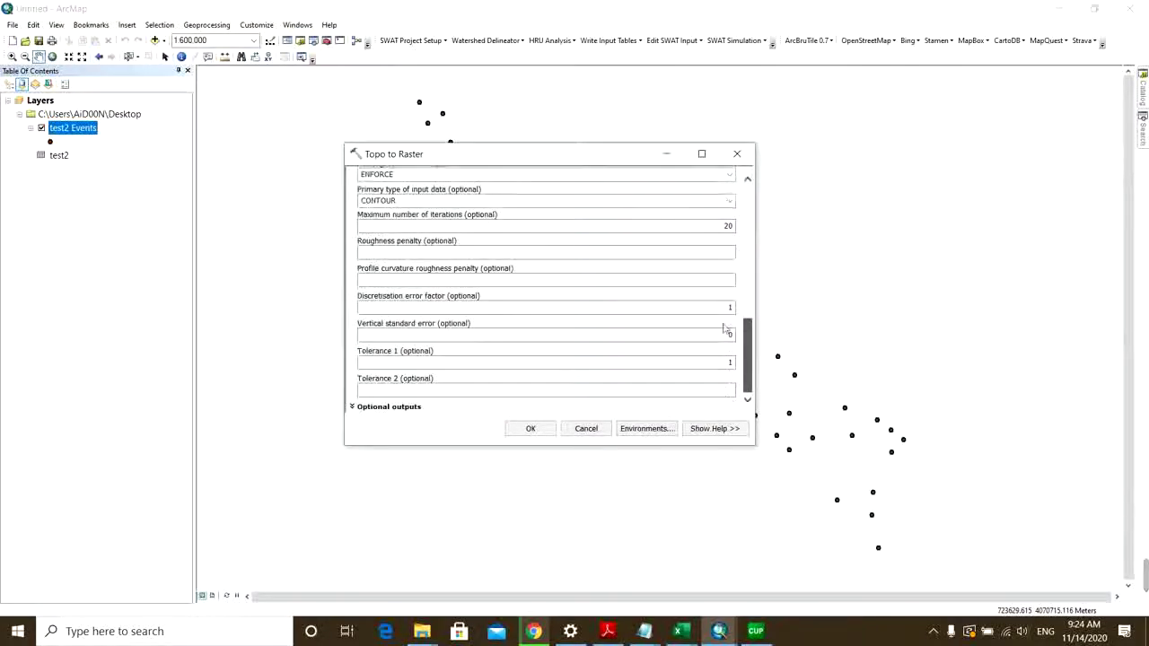
pyautogui.scroll(10, 729, 395)
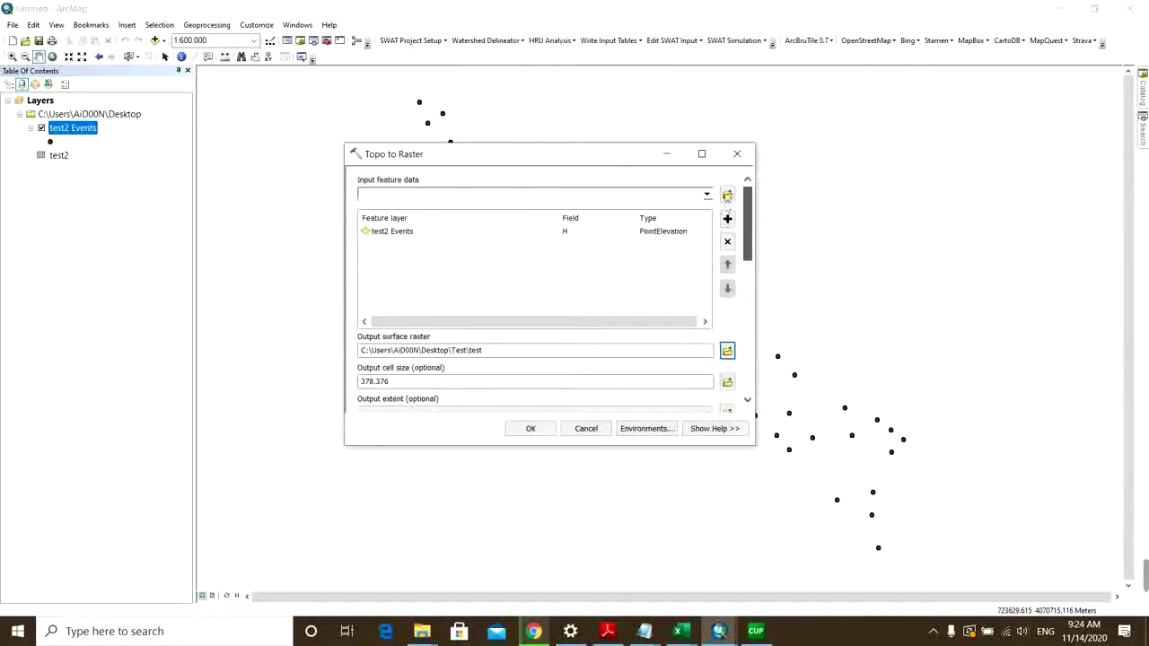
pyautogui.click(529, 430)
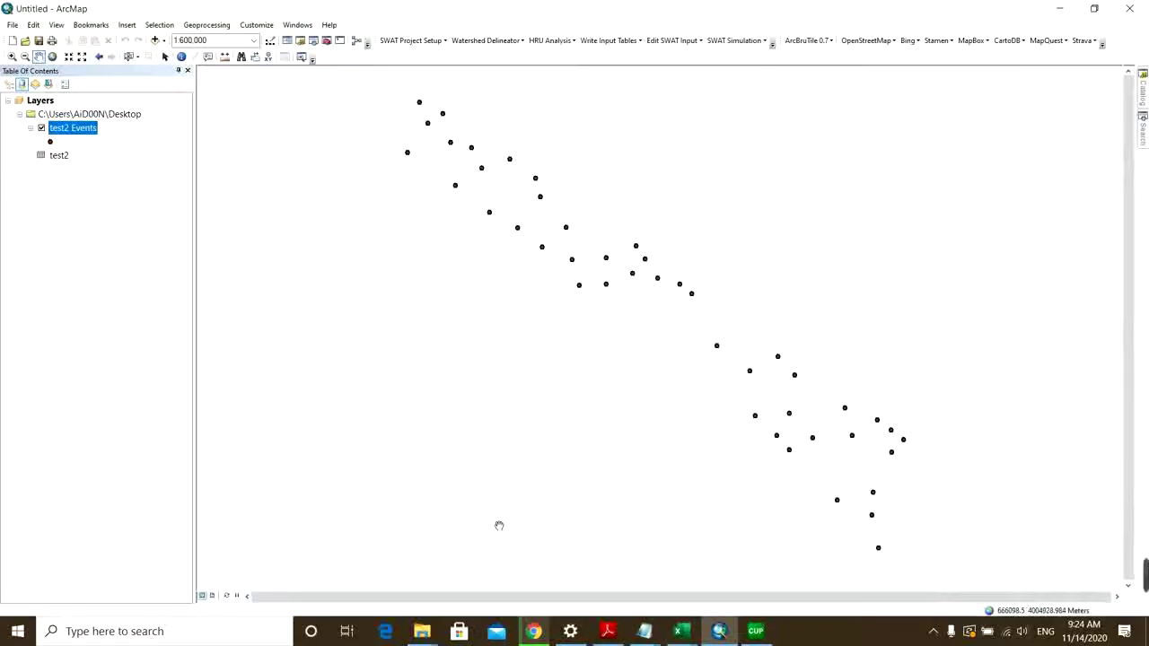
# - Let Topo to Raster finish so the test raster, classed 822.66 to 1,285.72, shows under the wells
pyautogui.click(935, 632)
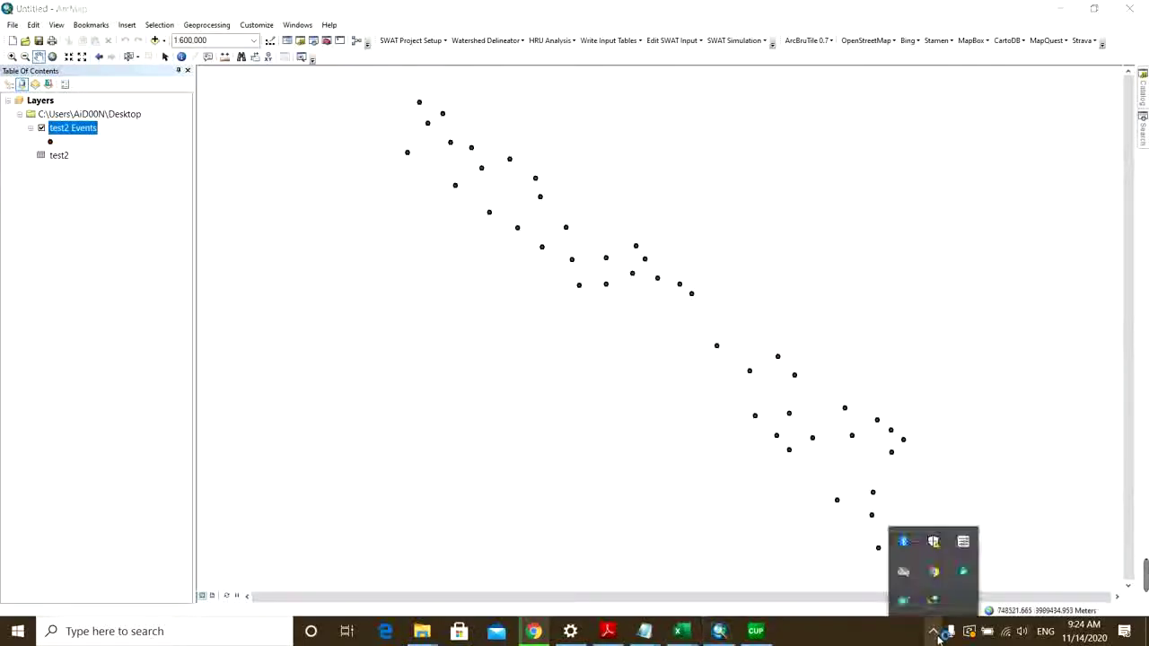
pyautogui.click(937, 633)
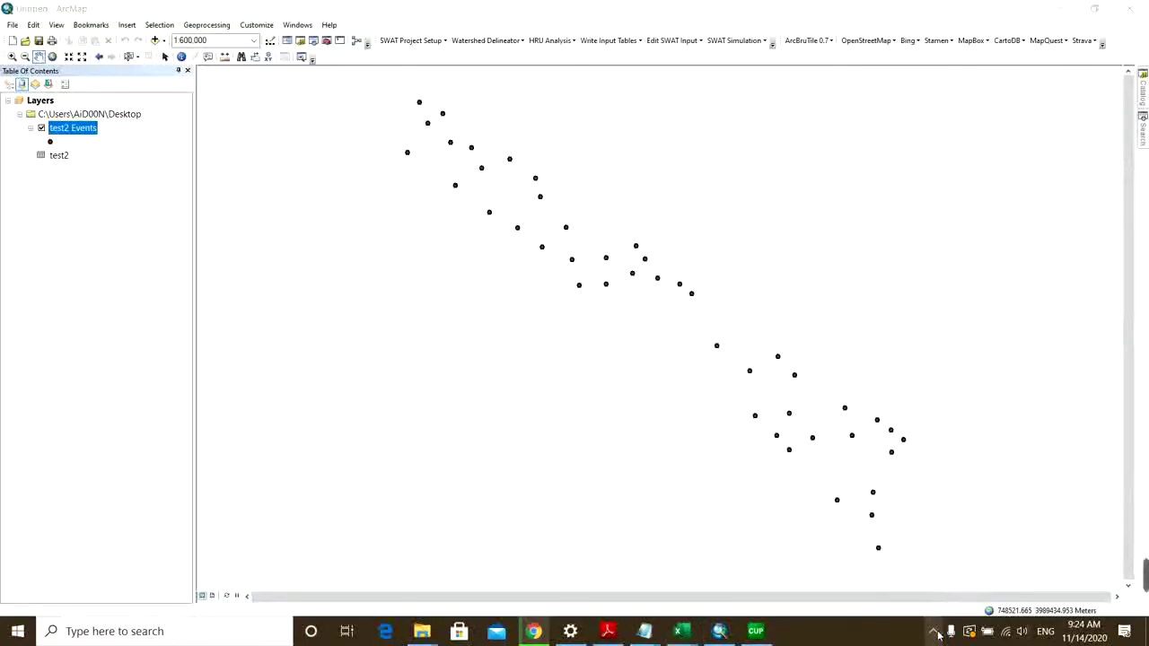
pyautogui.click(937, 633)
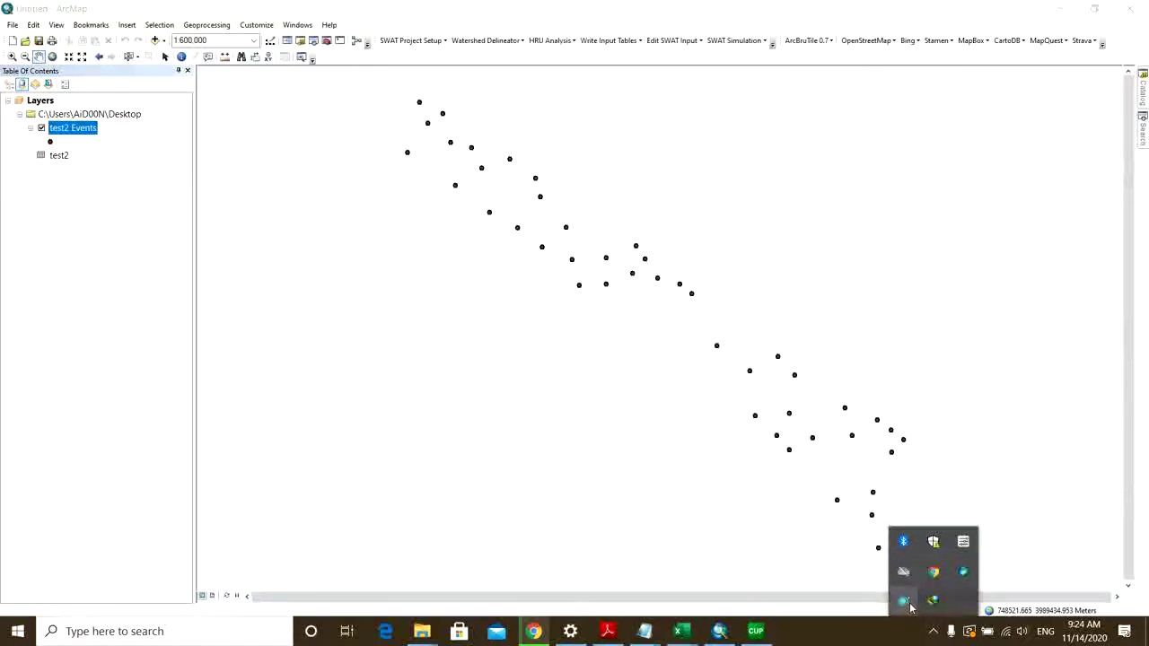
pyautogui.click(905, 603)
pyautogui.click(877, 47)
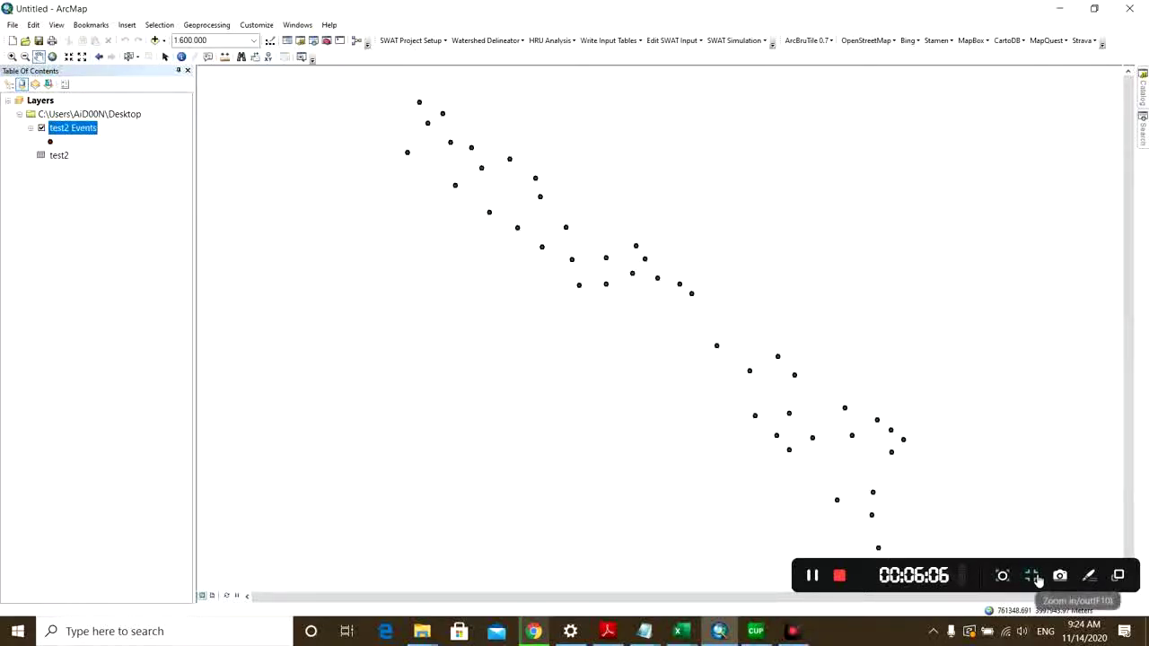
pyautogui.moveTo(985, 569); pyautogui.dragTo(163, 592)
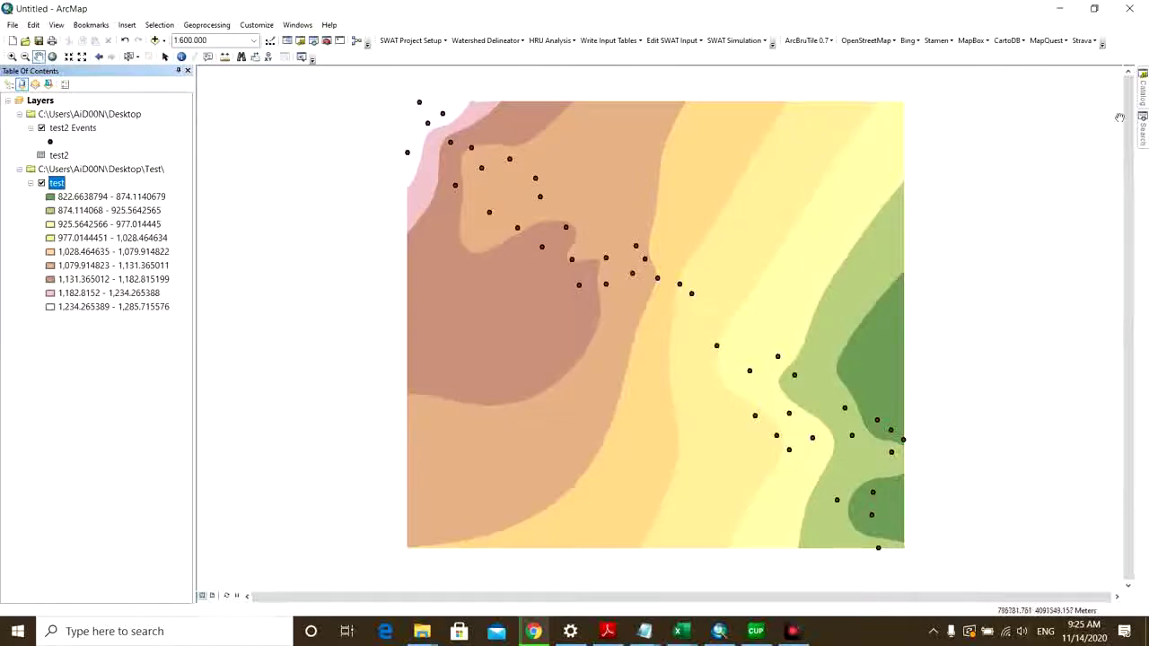
# - Search for 'surface' and open Contour (Spatial Analyst) from the Surface toolset
pyautogui.moveTo(1143, 130)
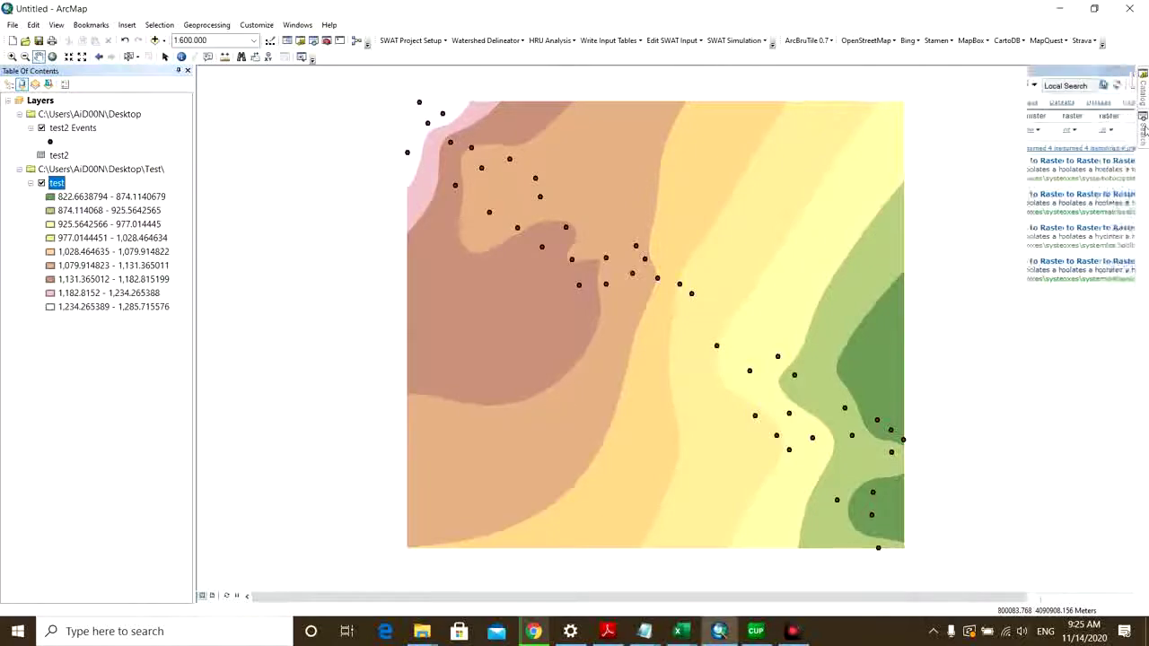
pyautogui.click(1044, 123)
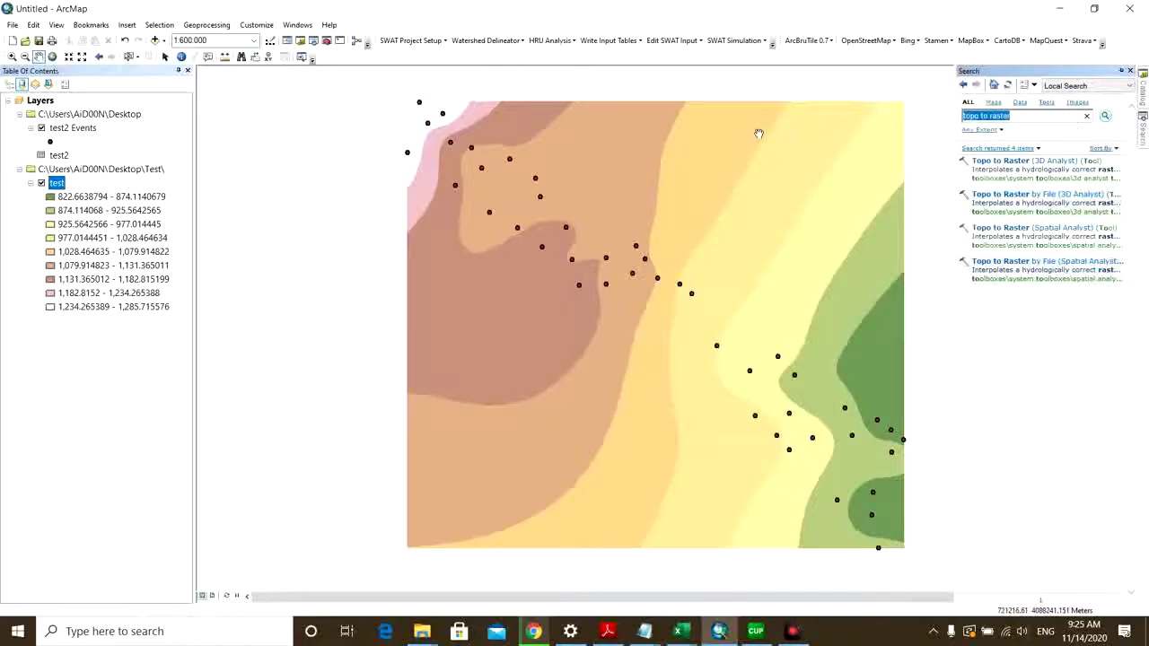
pyautogui.write('surface')
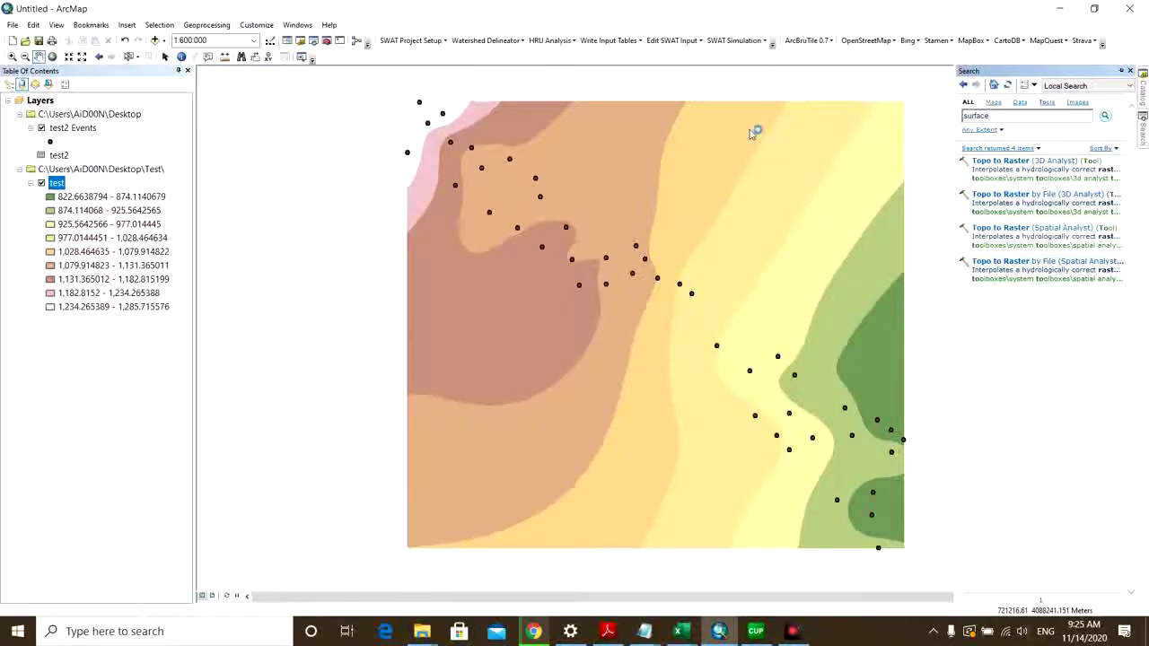
pyautogui.press('Return')
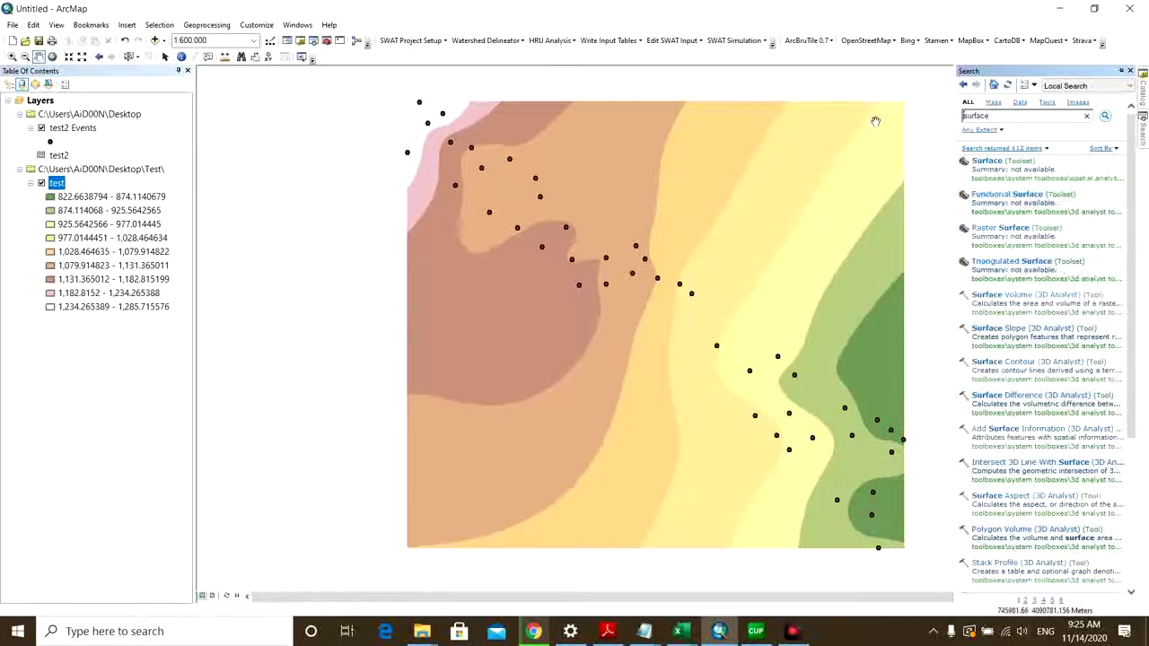
pyautogui.click(994, 171)
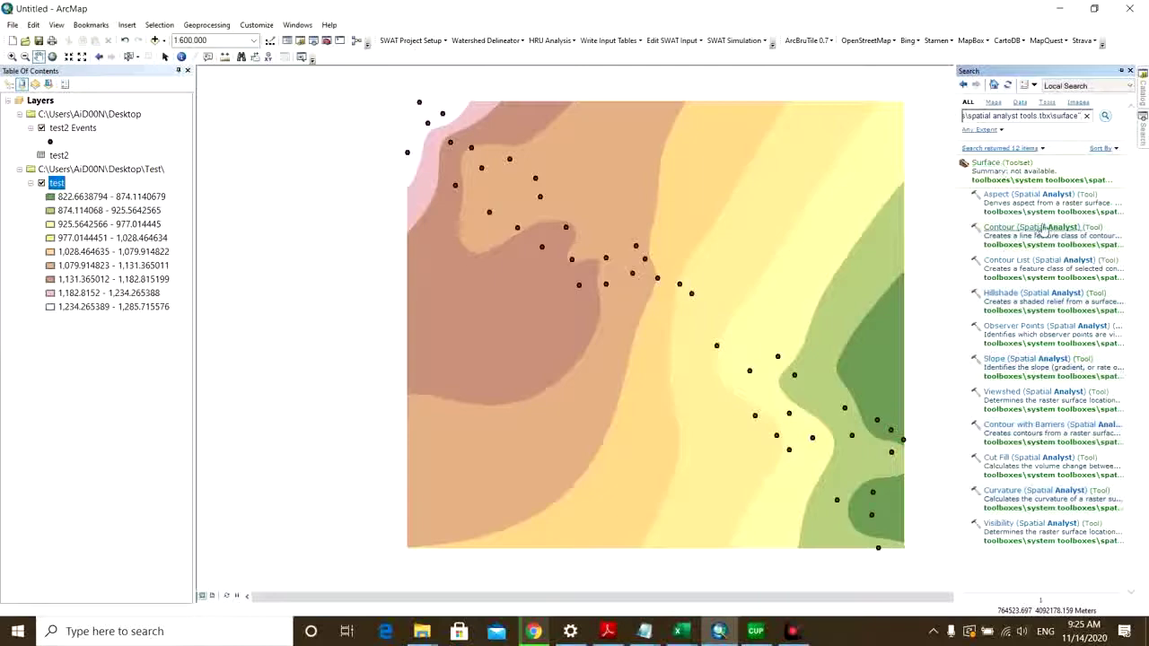
pyautogui.click(1059, 229)
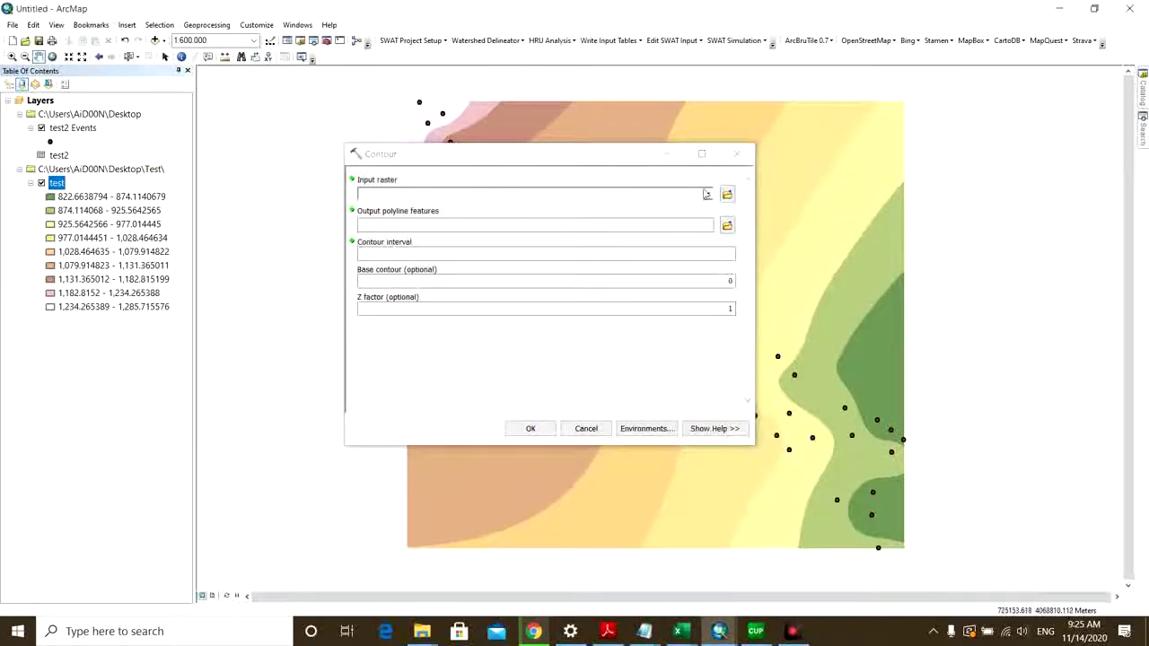
# - Contour the test raster at interval 10, saving to Desktop\Test\testcontour.shp
pyautogui.moveTo(598, 158); pyautogui.dragTo(787, 262)
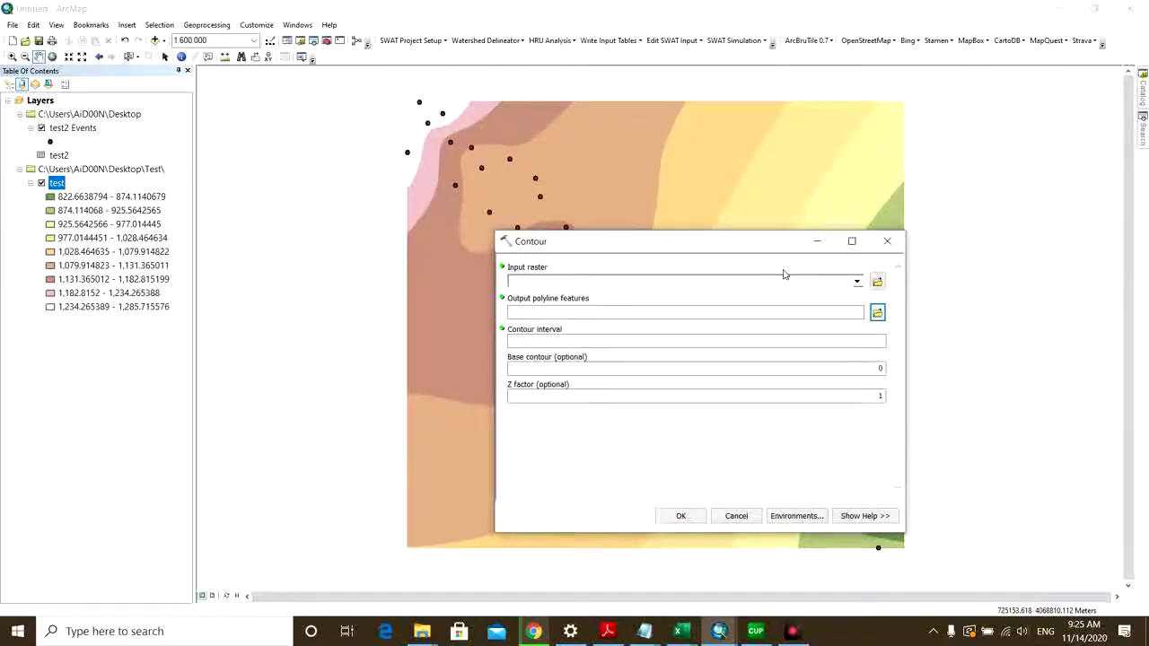
pyautogui.click(857, 283)
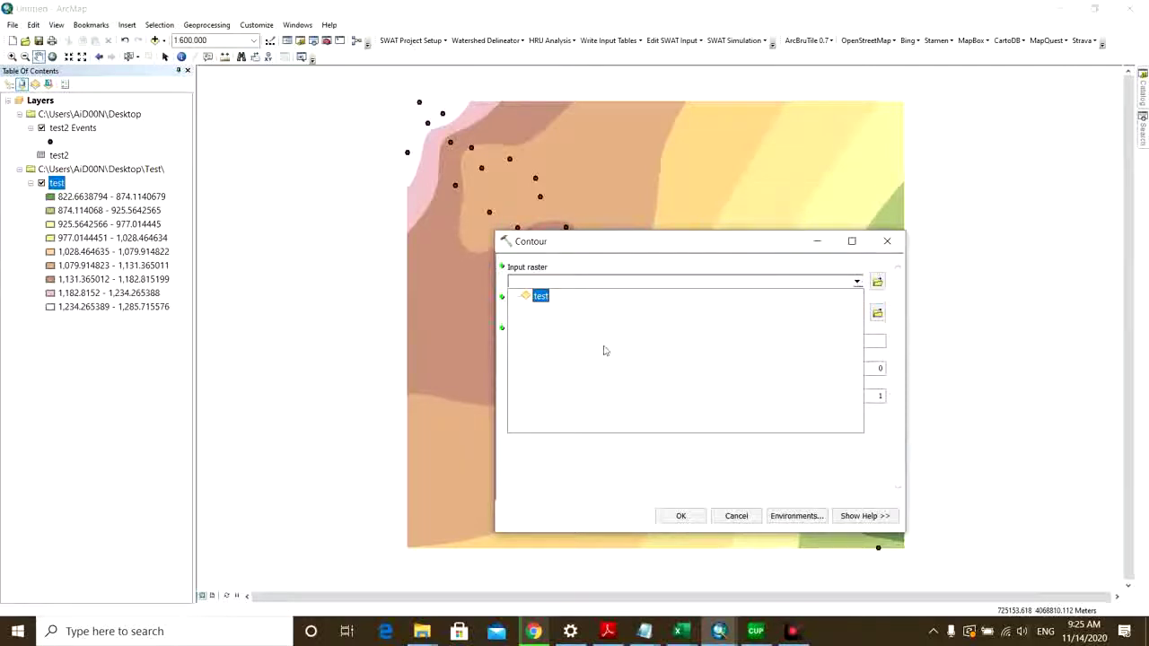
pyautogui.click(542, 299)
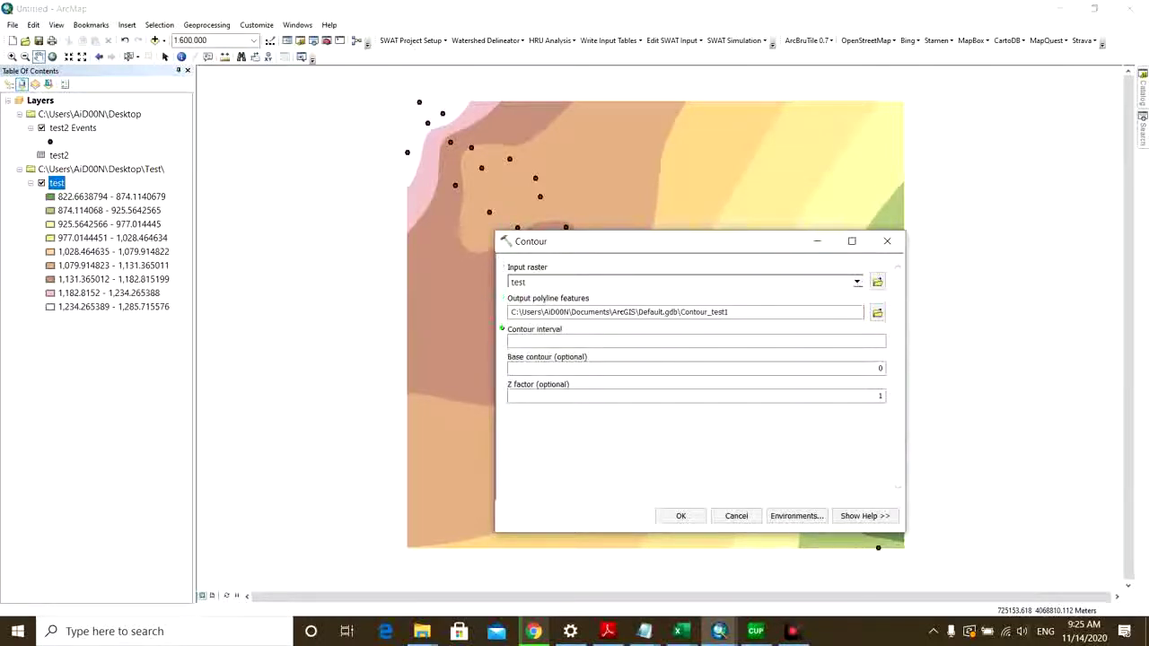
pyautogui.click(876, 312)
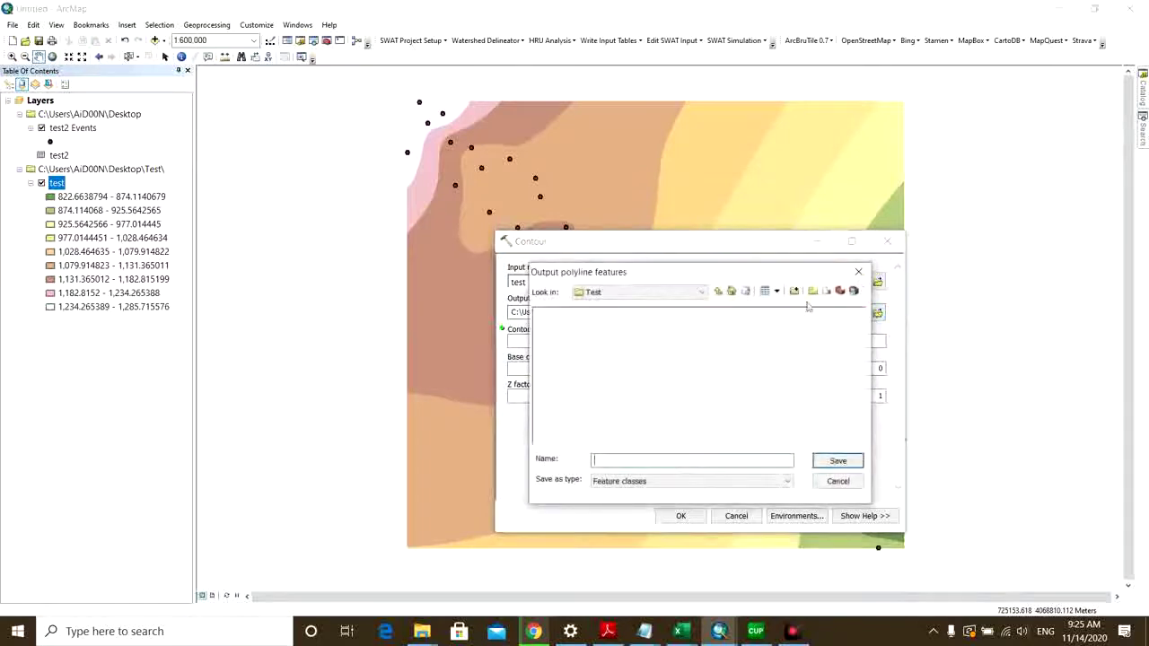
pyautogui.click(718, 291)
pyautogui.doubleClick(549, 352)
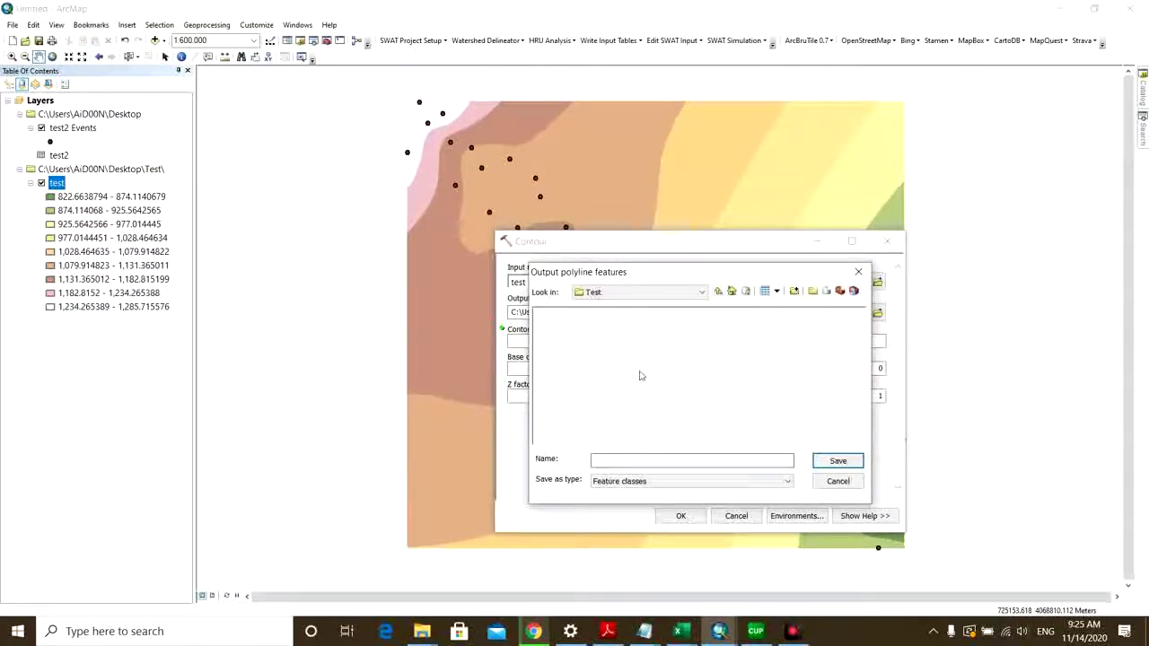
pyautogui.write('stcontour')
pyautogui.click(837, 461)
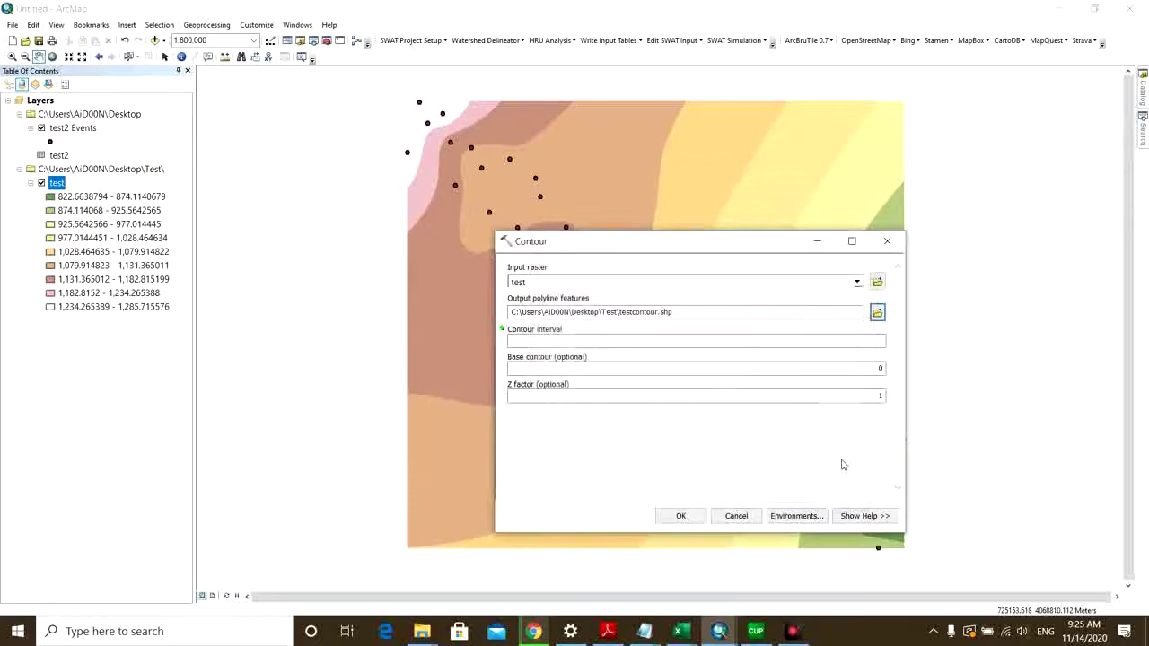
pyautogui.click(621, 340)
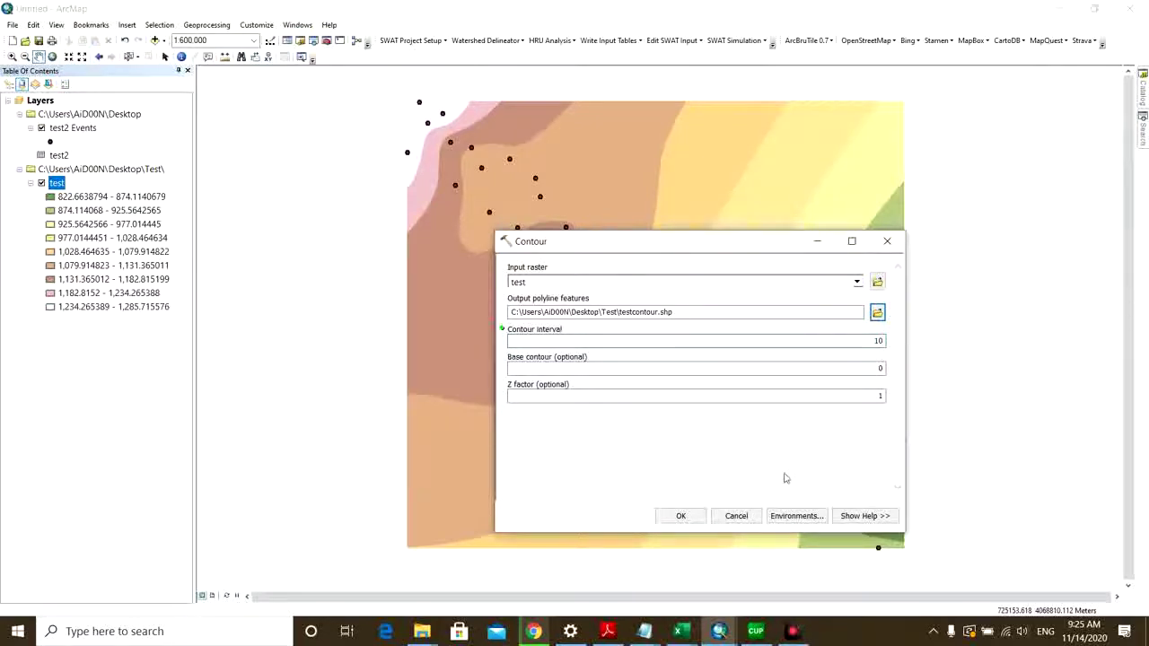
pyautogui.click(678, 518)
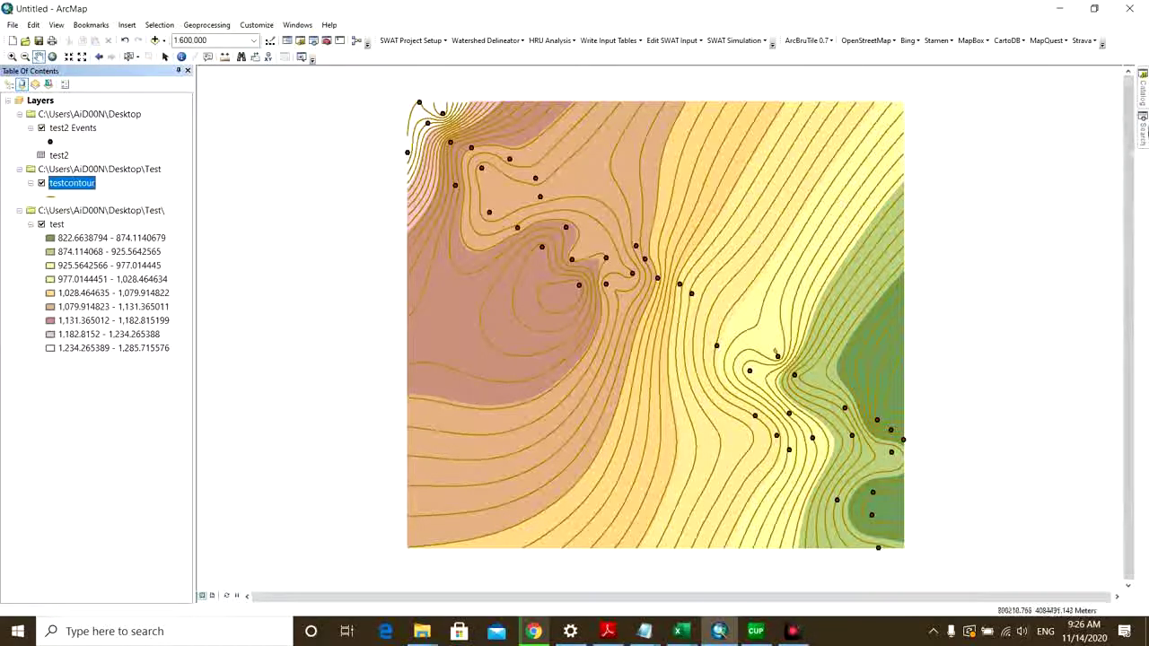
# - Show the Search window listing the 12 Spatial Analyst Surface tools again
pyautogui.click(1142, 133)
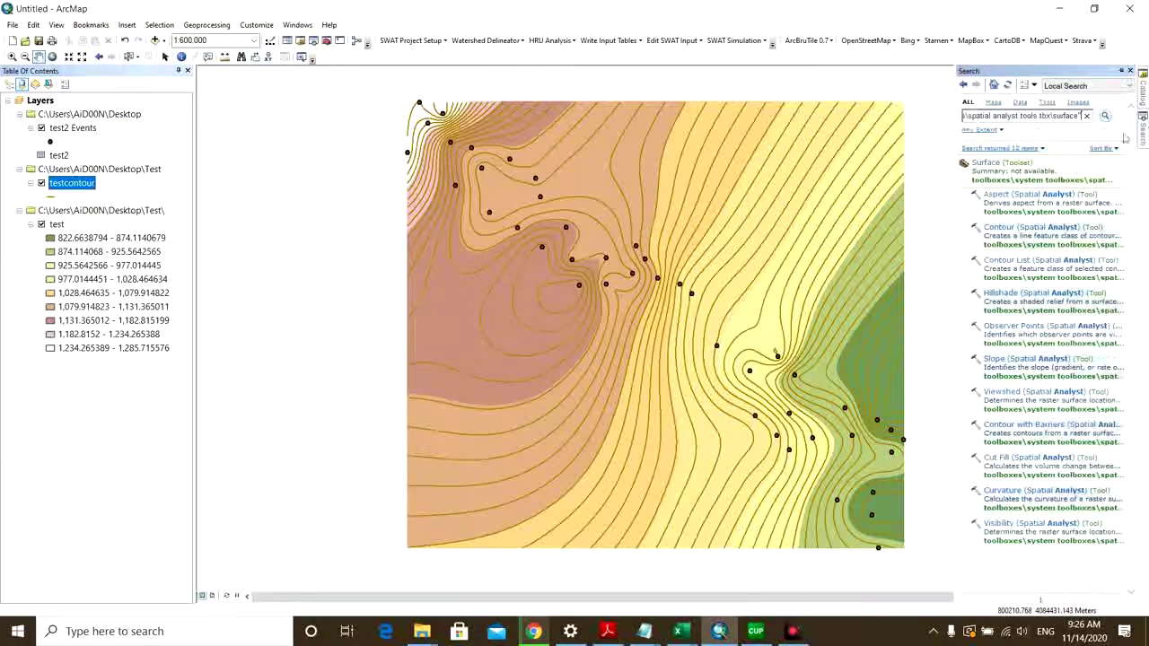
# - Generate the denser Contour_test2 layer from the test raster, then hide testcontour
pyautogui.click(1032, 227)
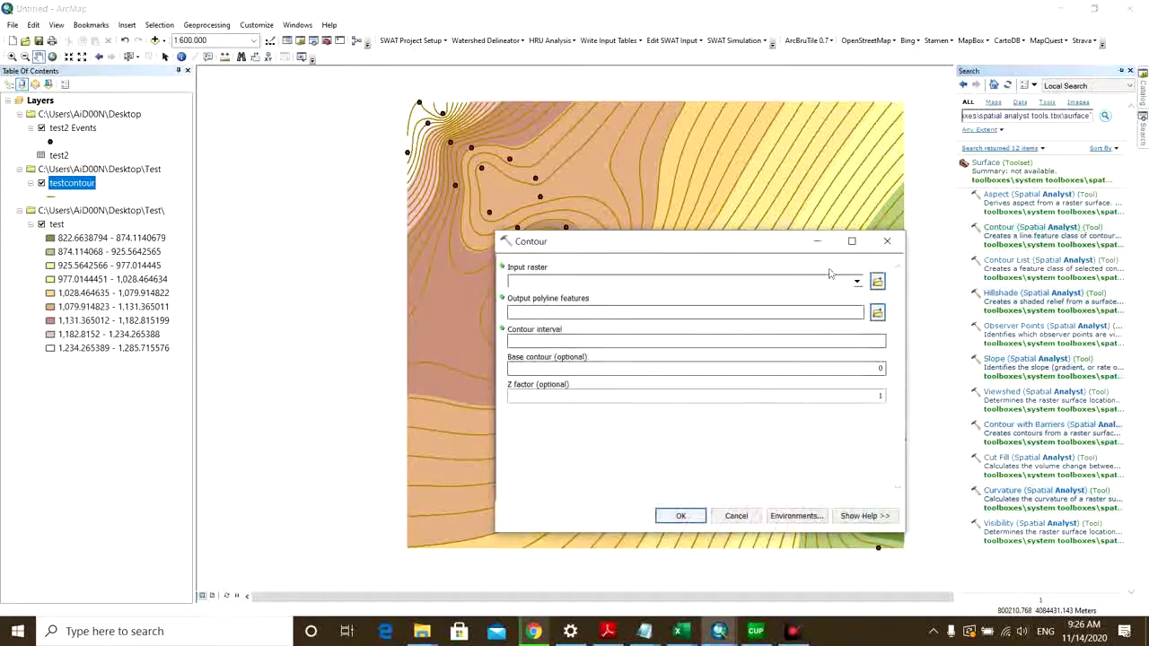
pyautogui.click(857, 282)
pyautogui.click(541, 297)
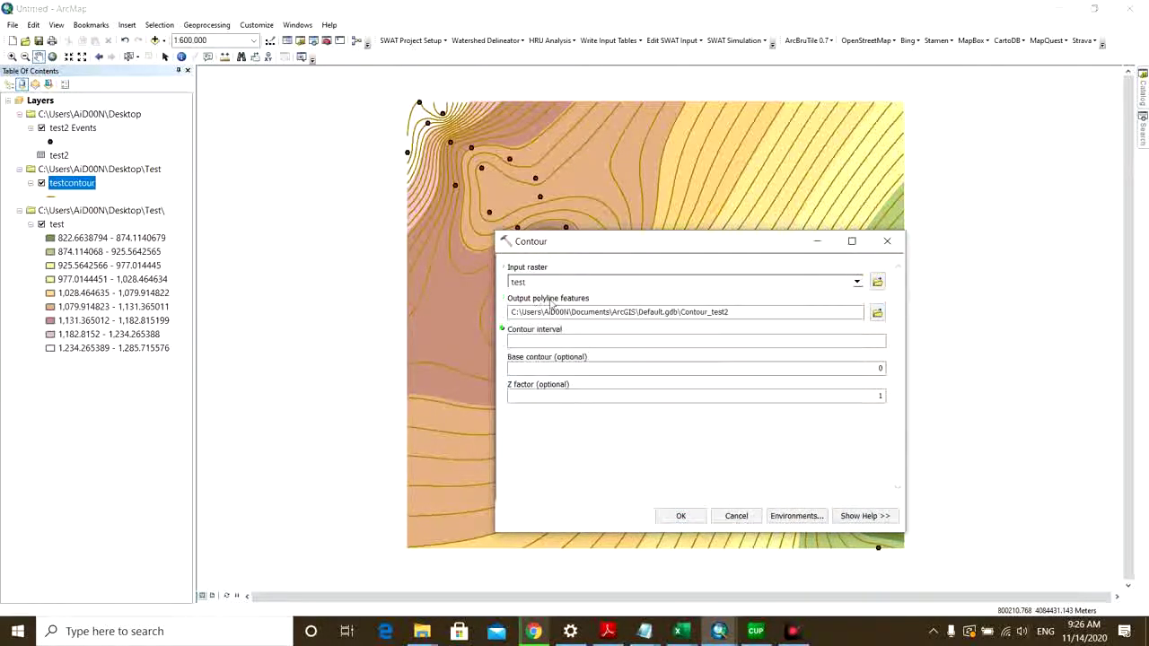
pyautogui.click(878, 345)
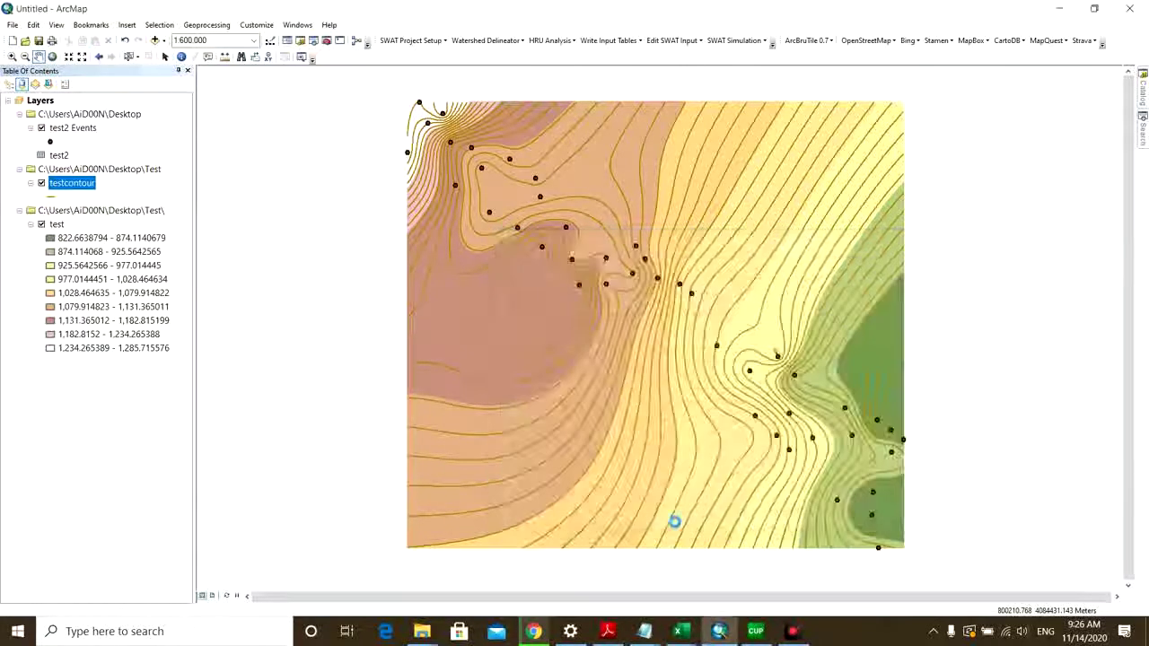
pyautogui.click(675, 517)
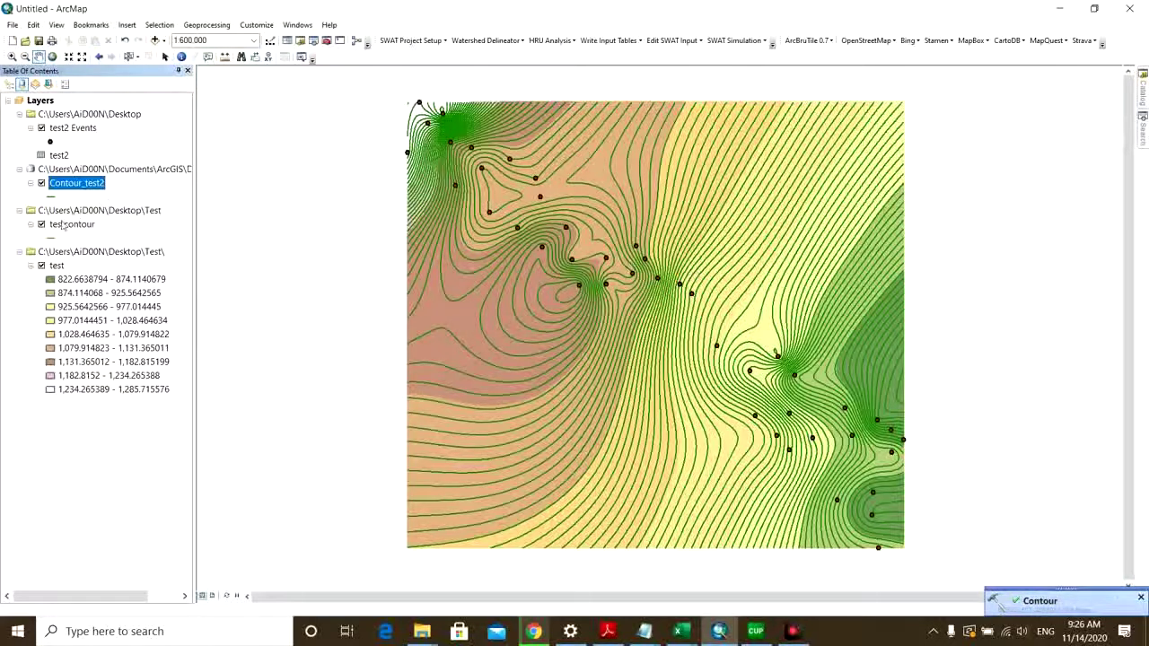
pyautogui.click(42, 225)
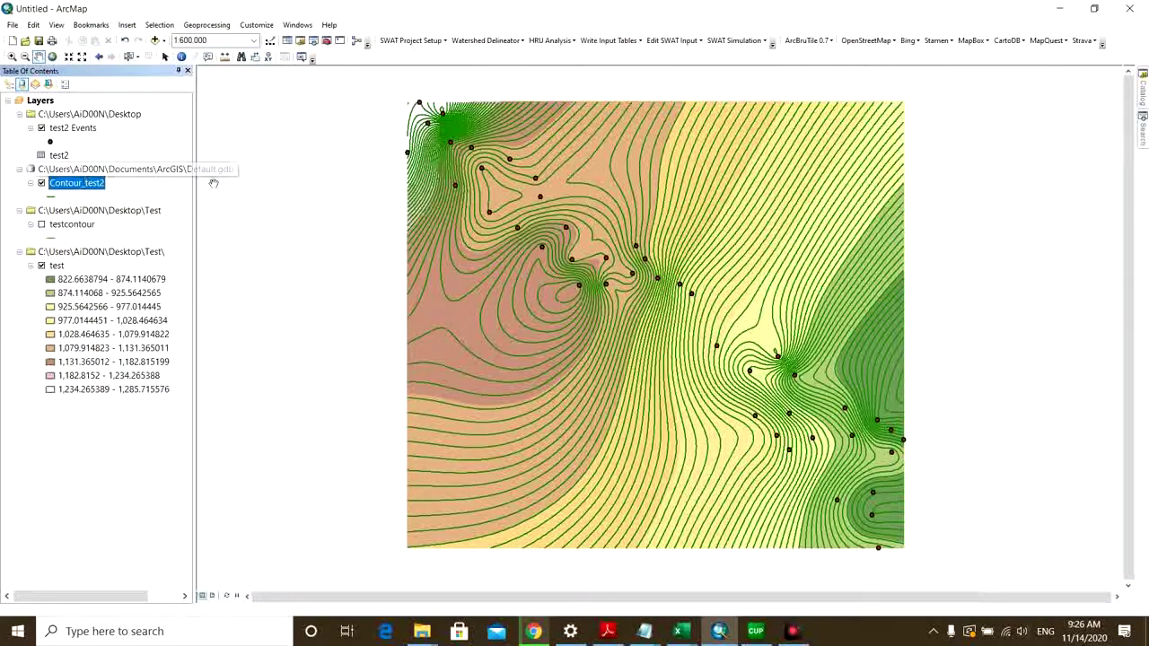
pyautogui.scroll(3, 679, 229)
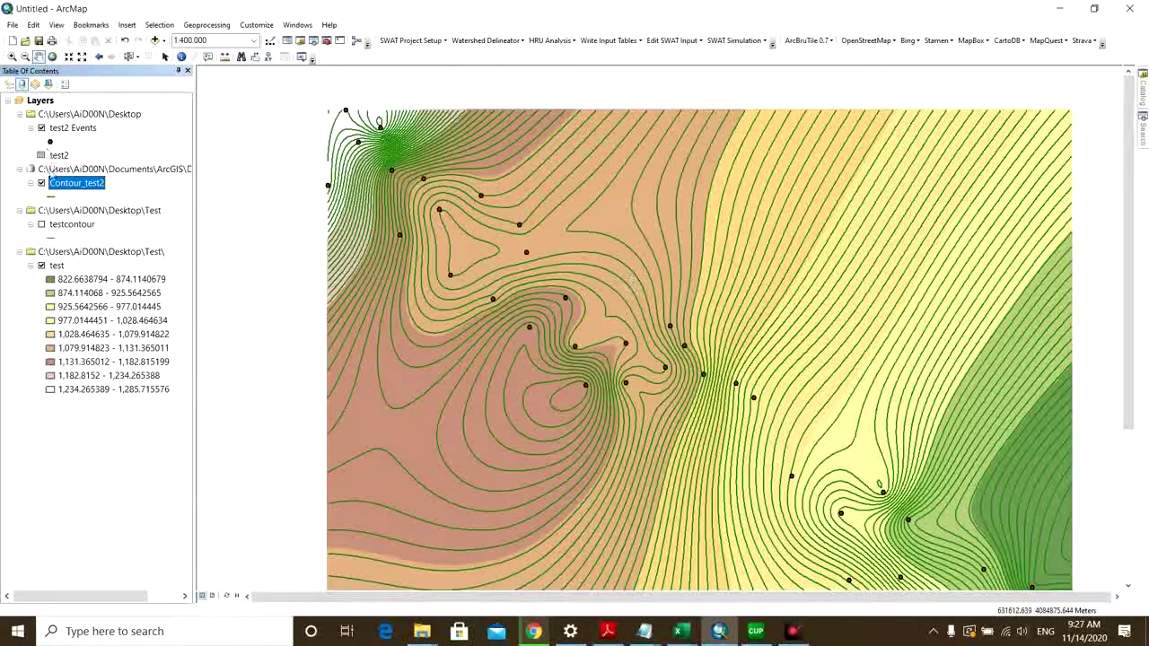
# - Set Contour as the label field in Contour_test2's layer properties and apply
pyautogui.rightClick(56, 184)
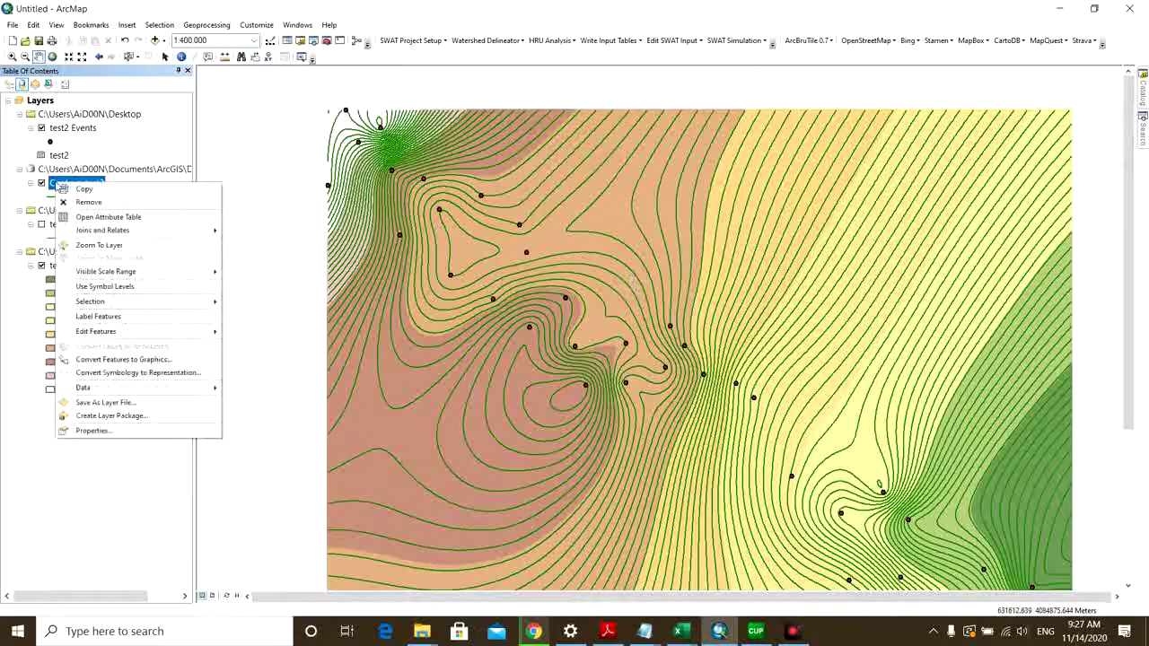
pyautogui.click(143, 434)
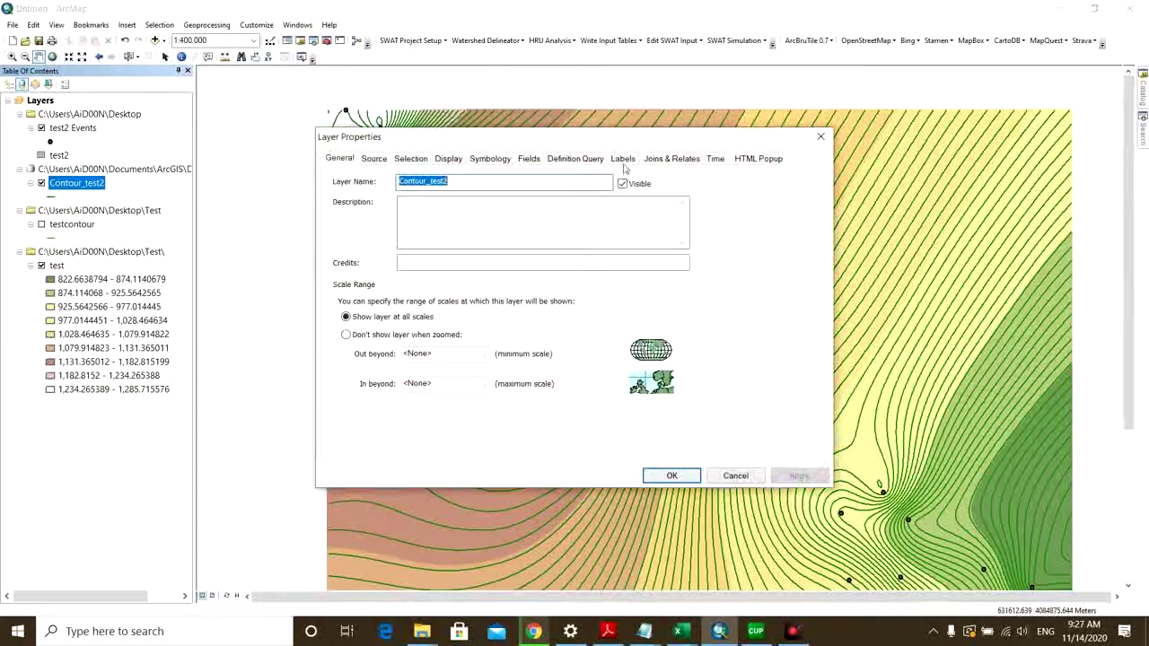
pyautogui.click(623, 159)
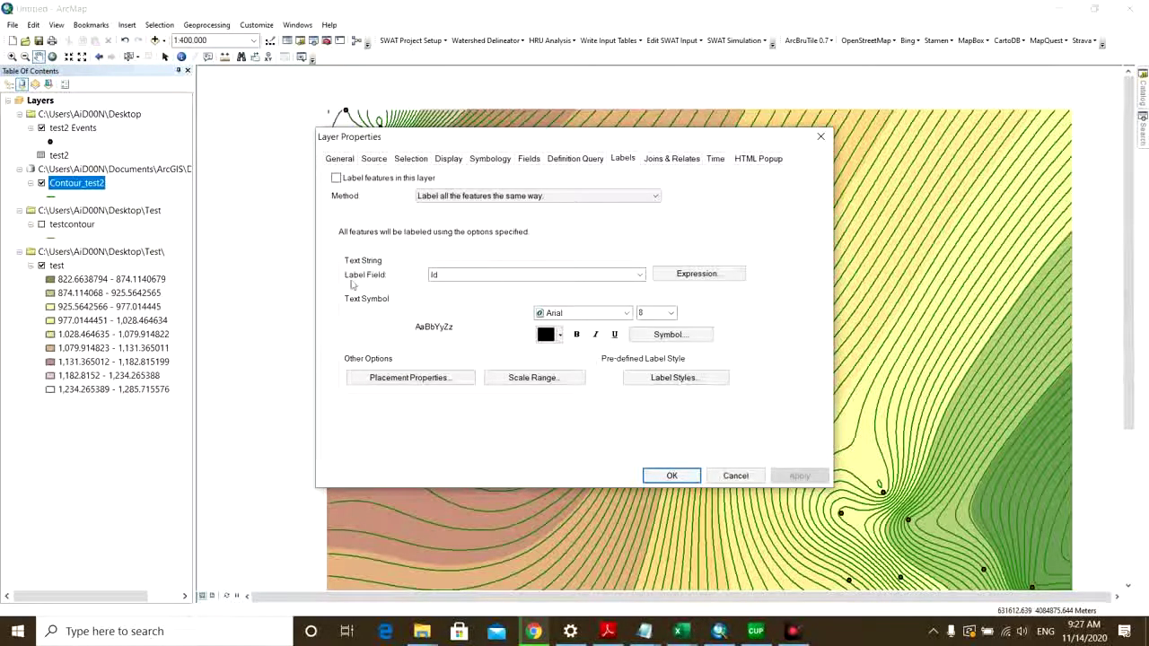
pyautogui.click(638, 276)
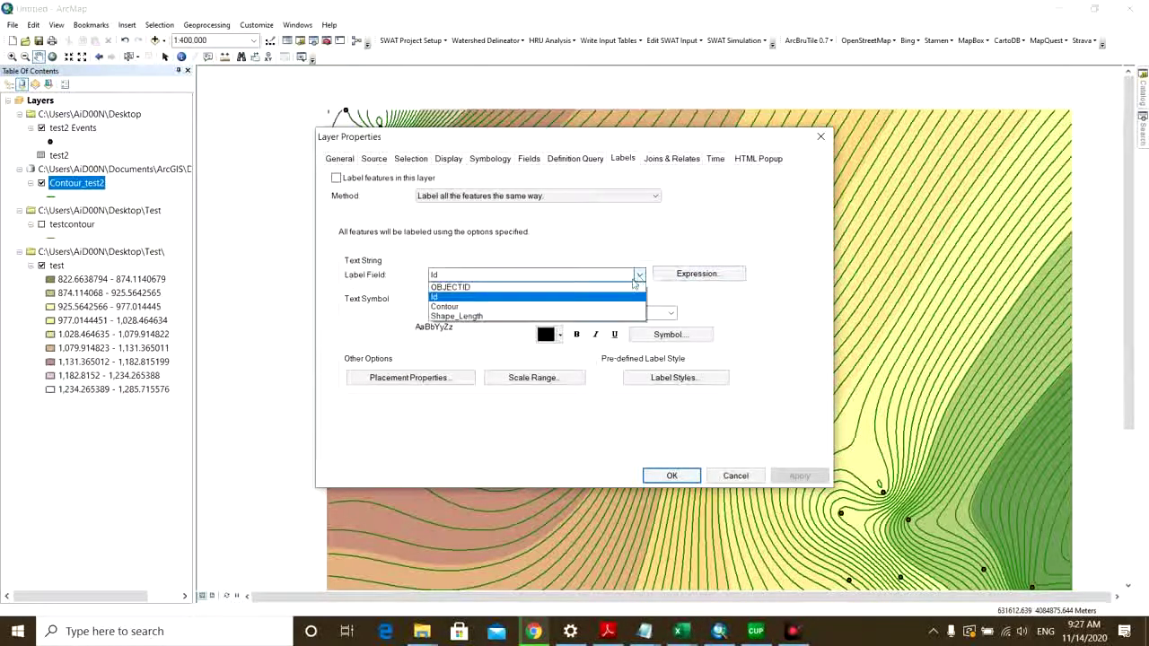
pyautogui.click(437, 310)
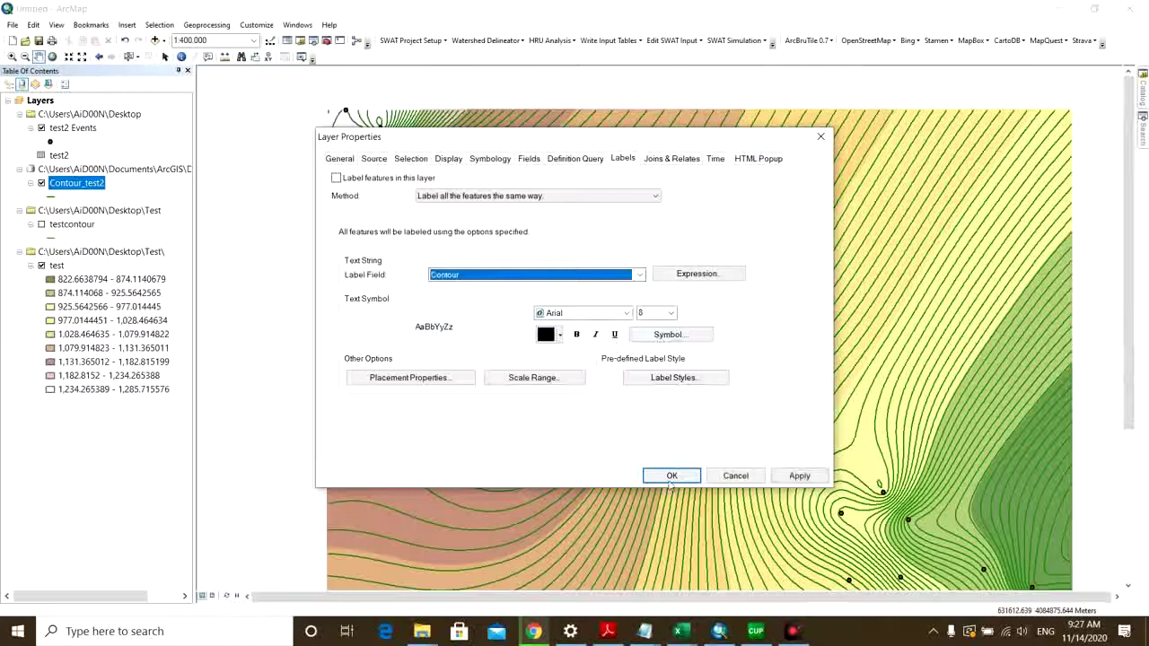
pyautogui.click(799, 475)
pyautogui.click(668, 477)
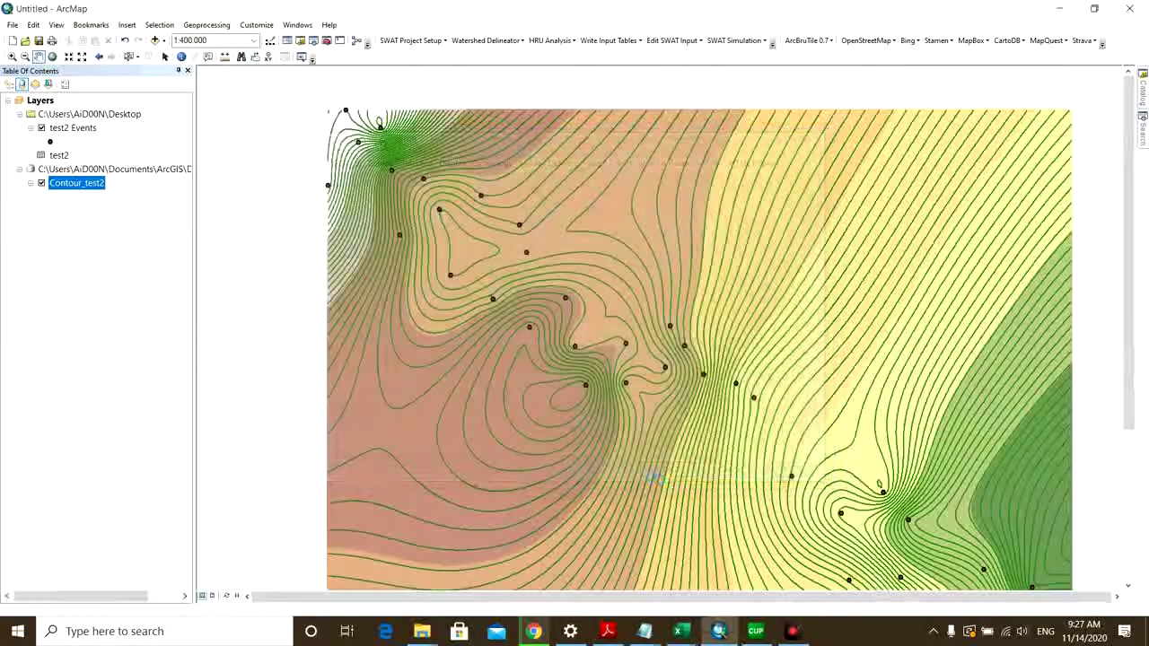
# - Turn on Contour_test2 labels and check elevation values such as 1105 and 1135 across the map
pyautogui.rightClick(106, 184)
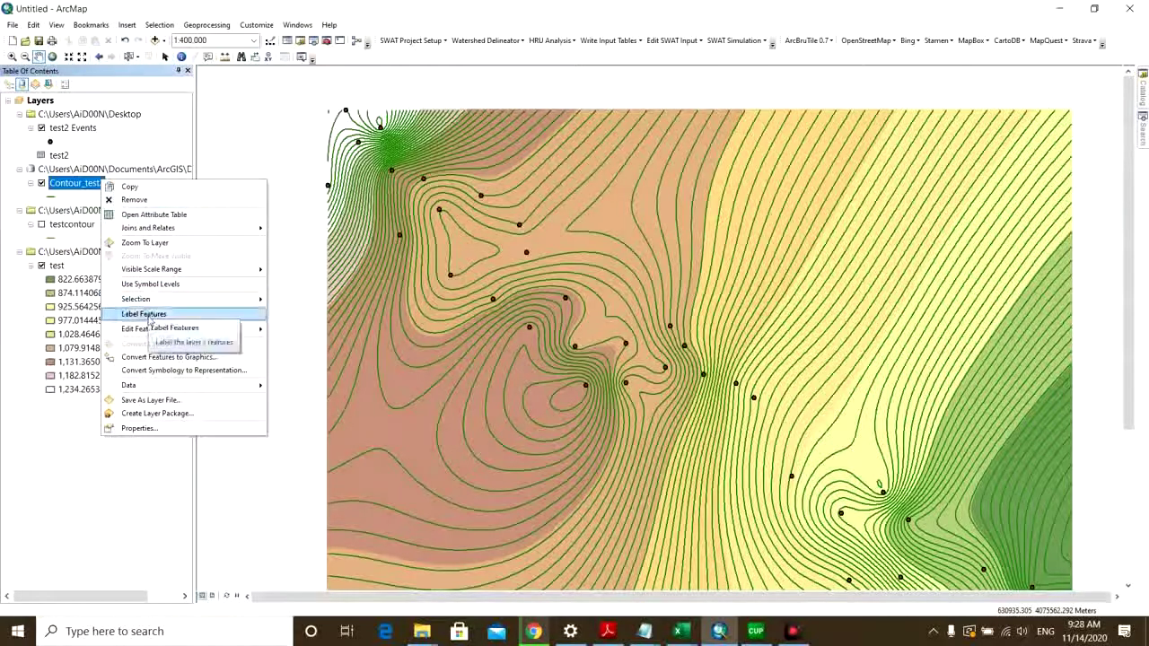
pyautogui.click(150, 316)
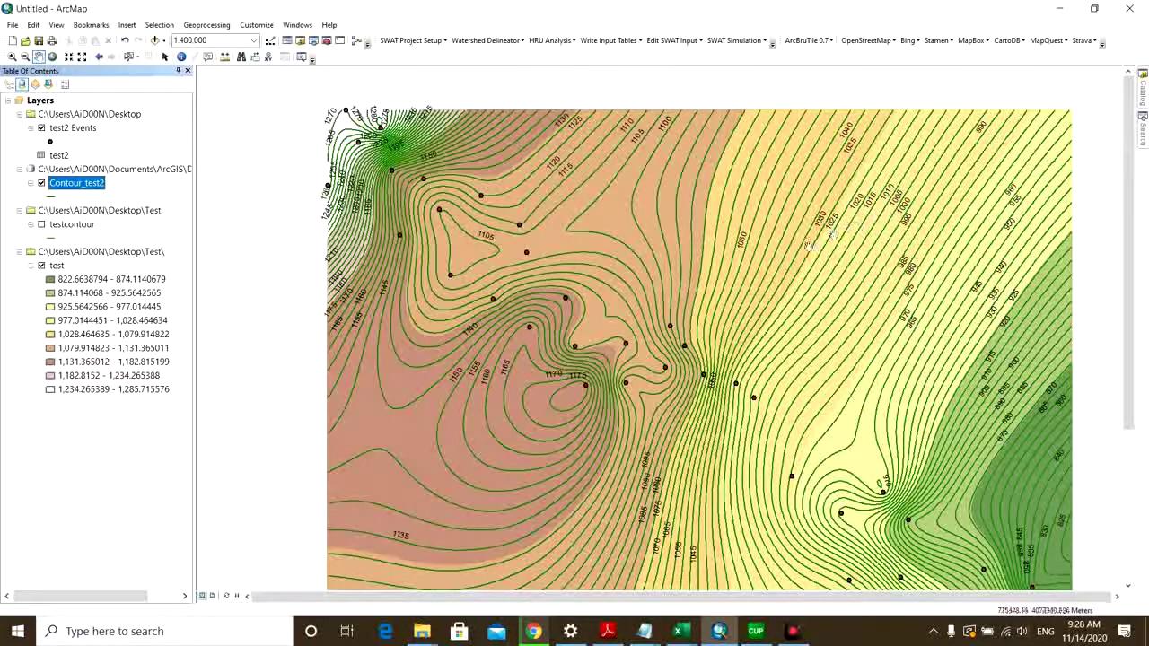
pyautogui.moveTo(469, 368); pyautogui.dragTo(332, 187)
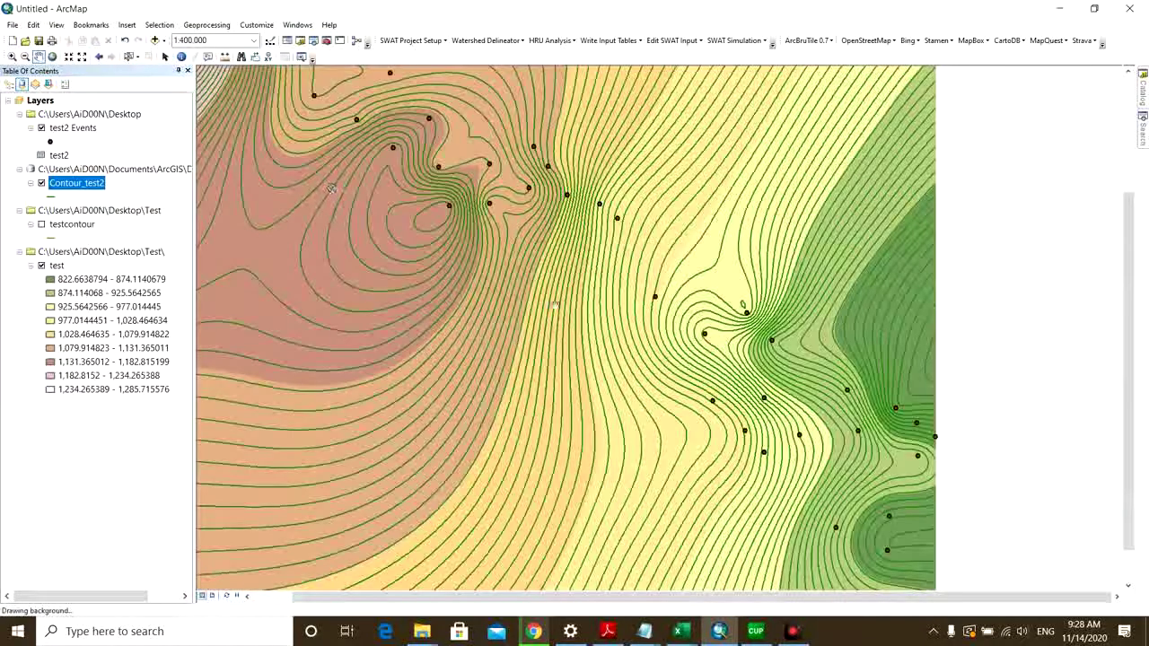
pyautogui.scroll(1, 641, 307)
pyautogui.scroll(-1, 650, 294)
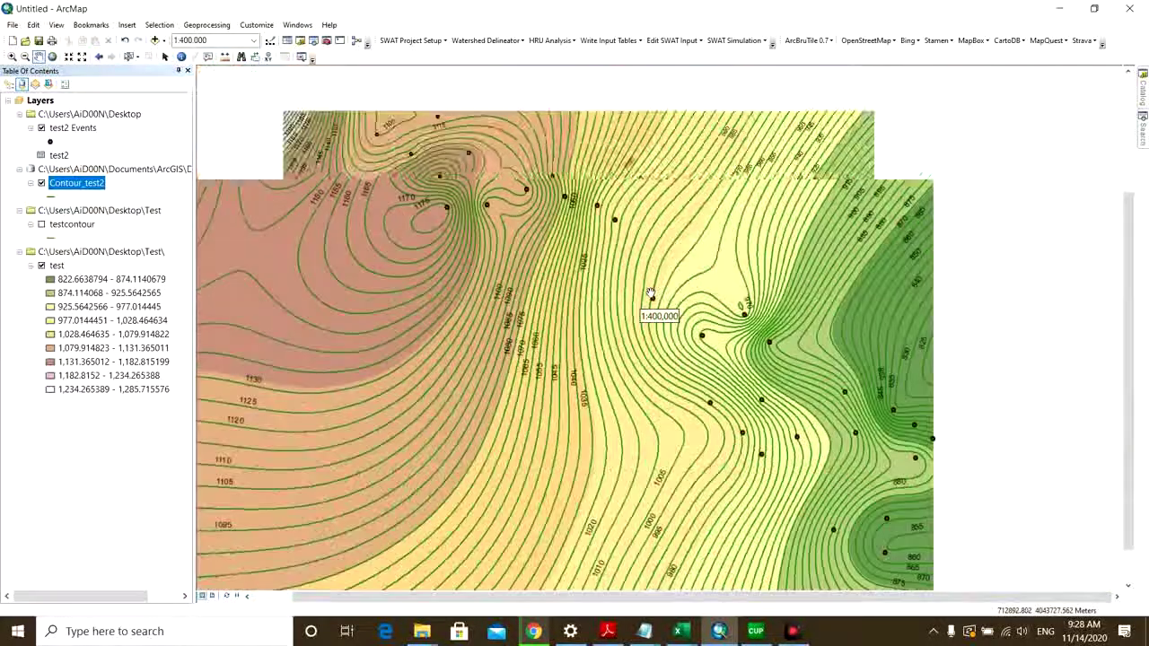
pyautogui.scroll(-1, 650, 294)
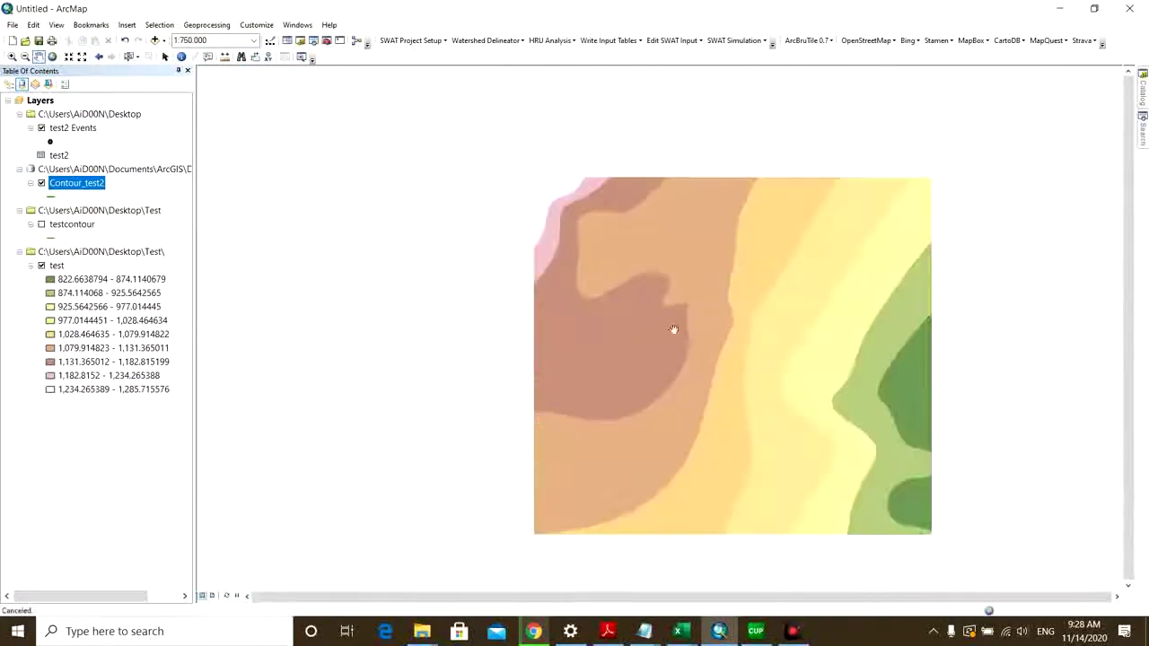
pyautogui.scroll(1, 812, 253)
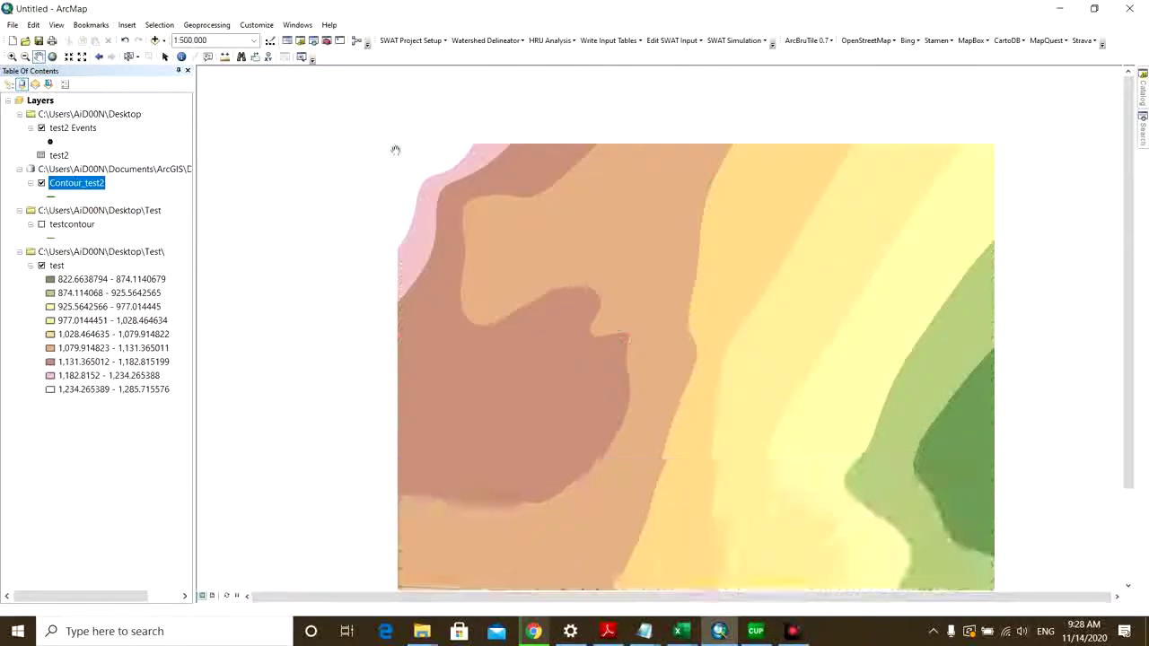
pyautogui.moveTo(965, 384); pyautogui.dragTo(831, 323)
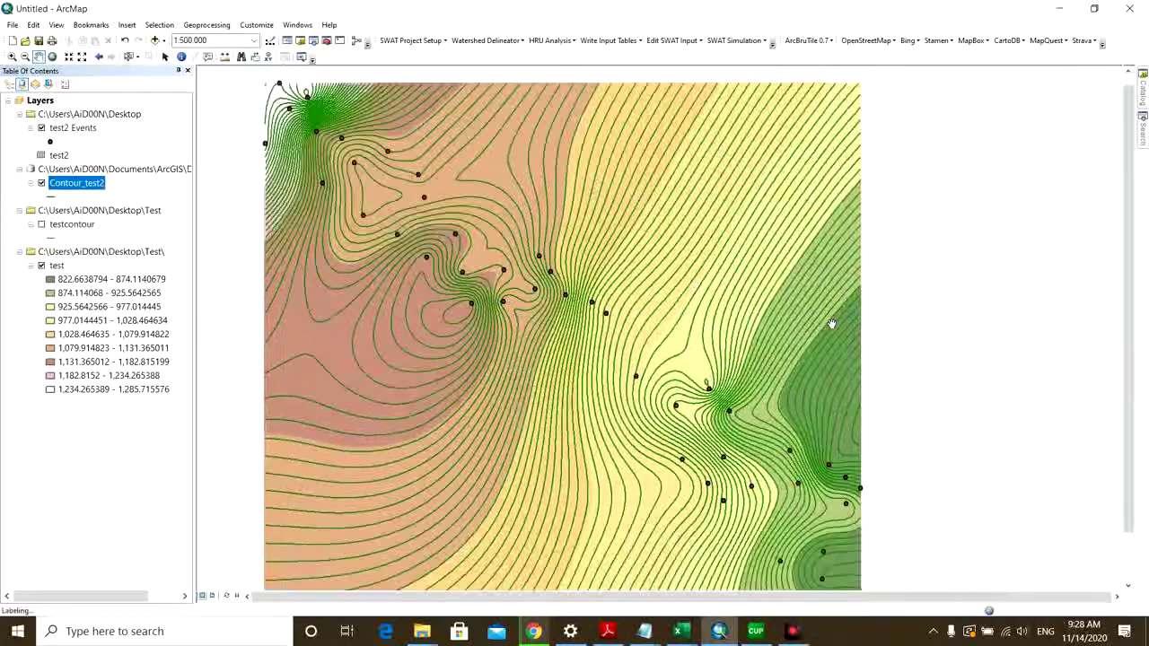